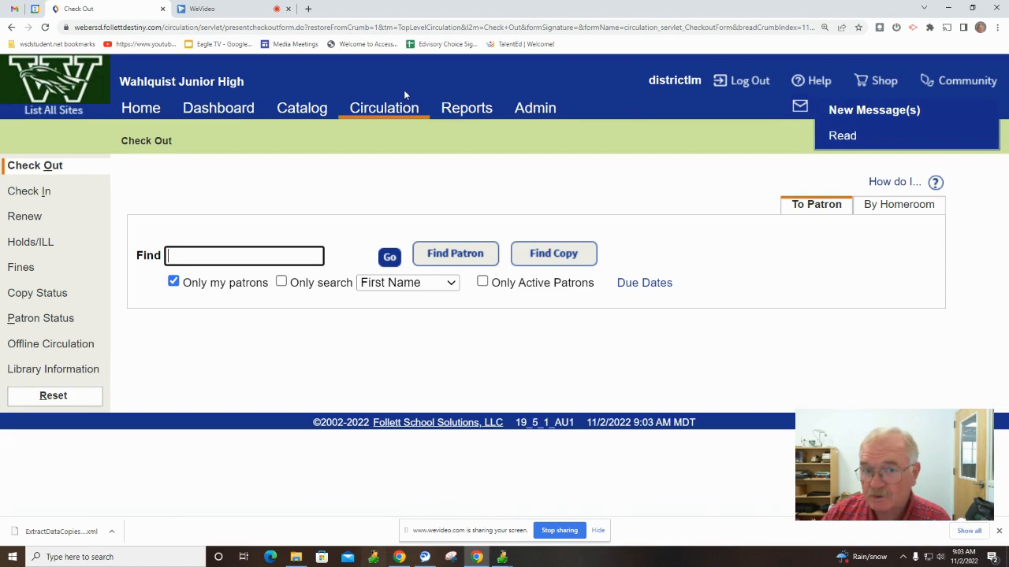
Open the Extract Title/Copy Data form from Follett Destiny's Library Reports list.
click(465, 114)
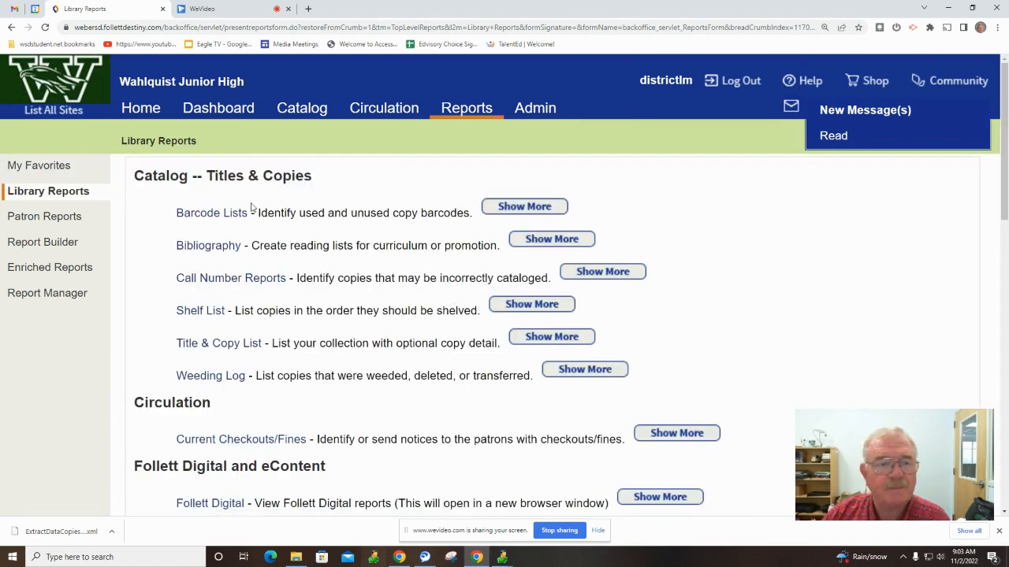
scroll(197, 262, down, 8)
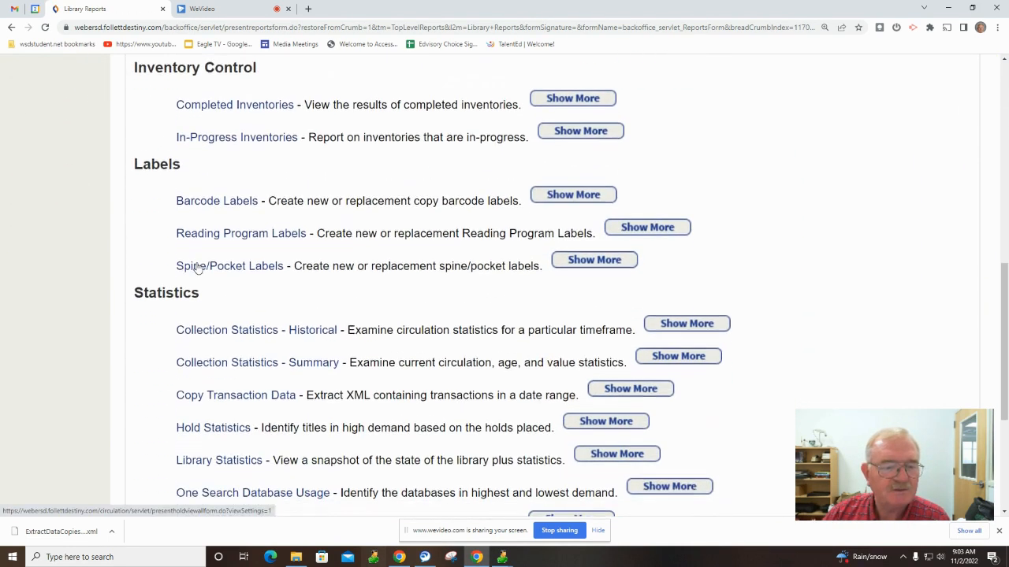
scroll(217, 258, down, 5)
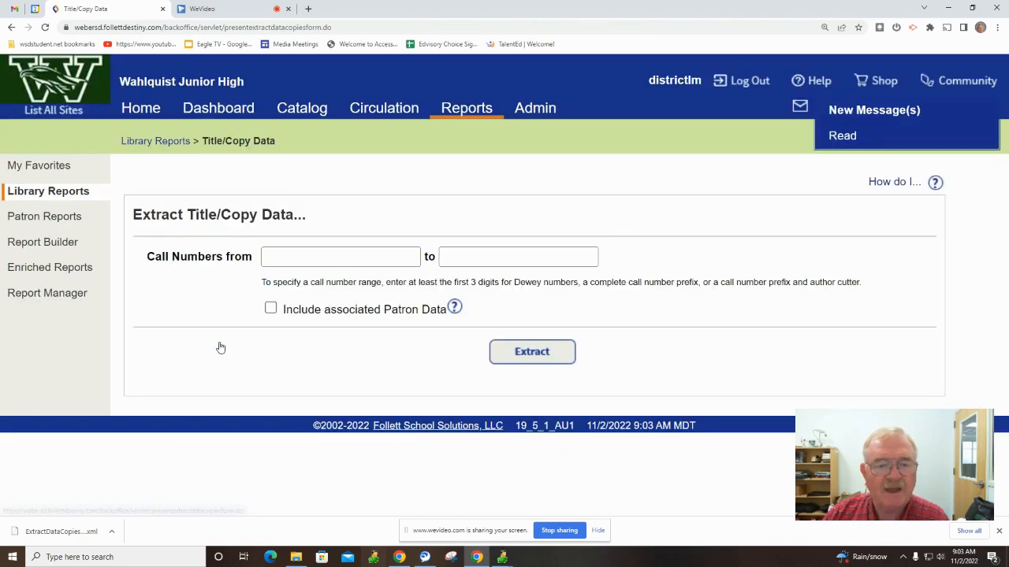
Run the Title/Copy Data extract for call numbers fic to fic.
click(336, 259)
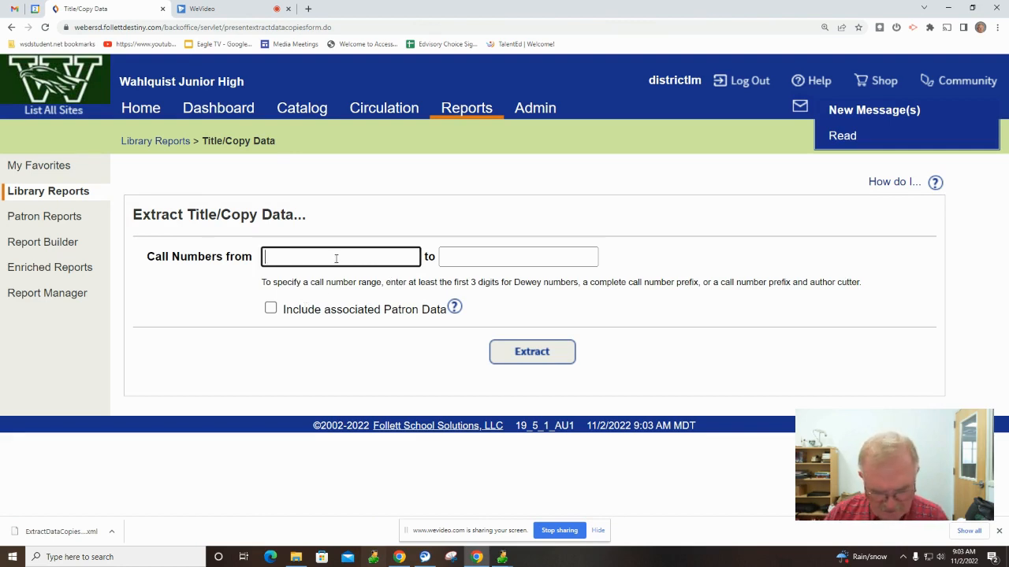
key(Tab)
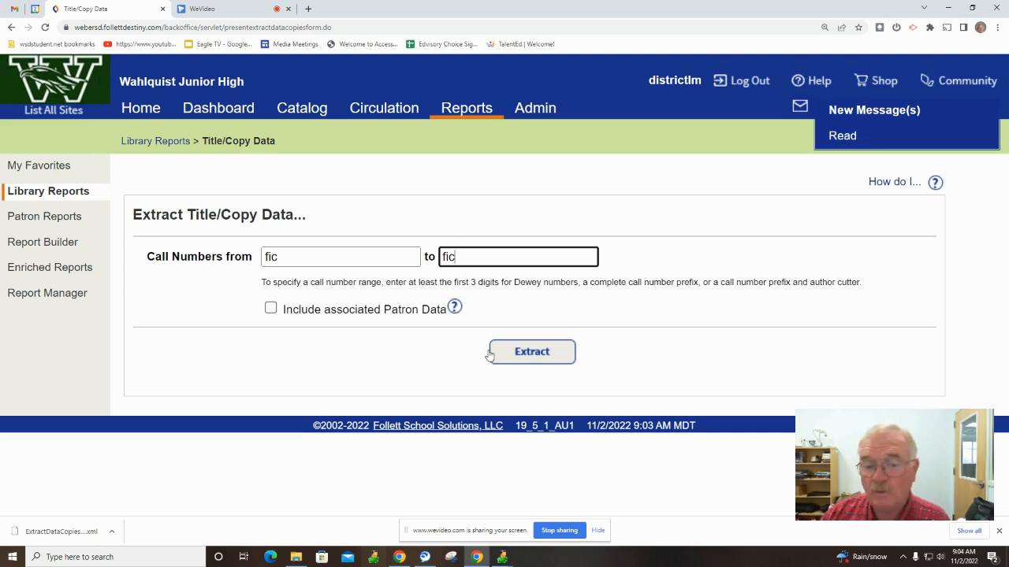
click(531, 354)
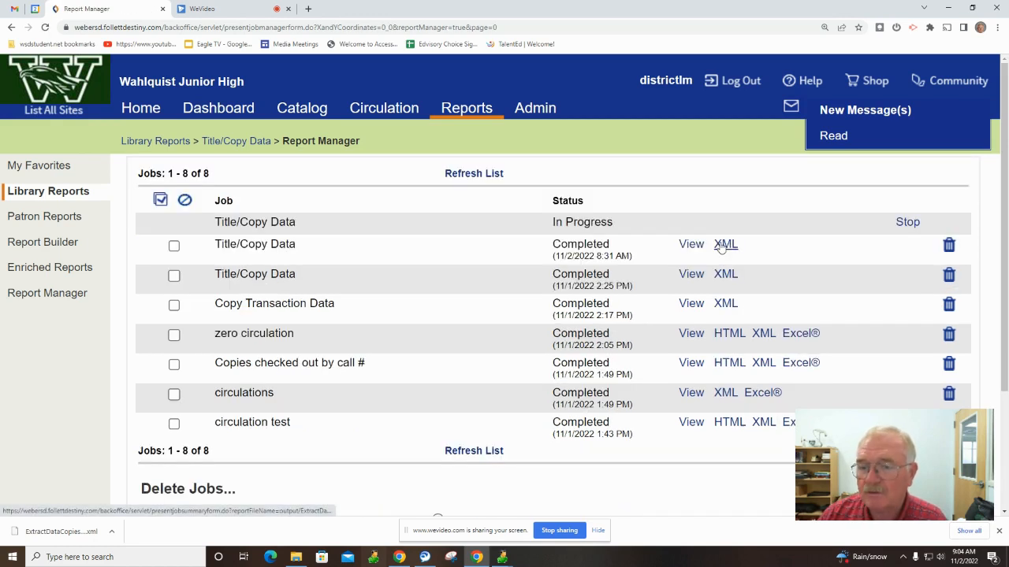
Download the finished extract as XML, then launch Excel and move its window higher.
click(724, 245)
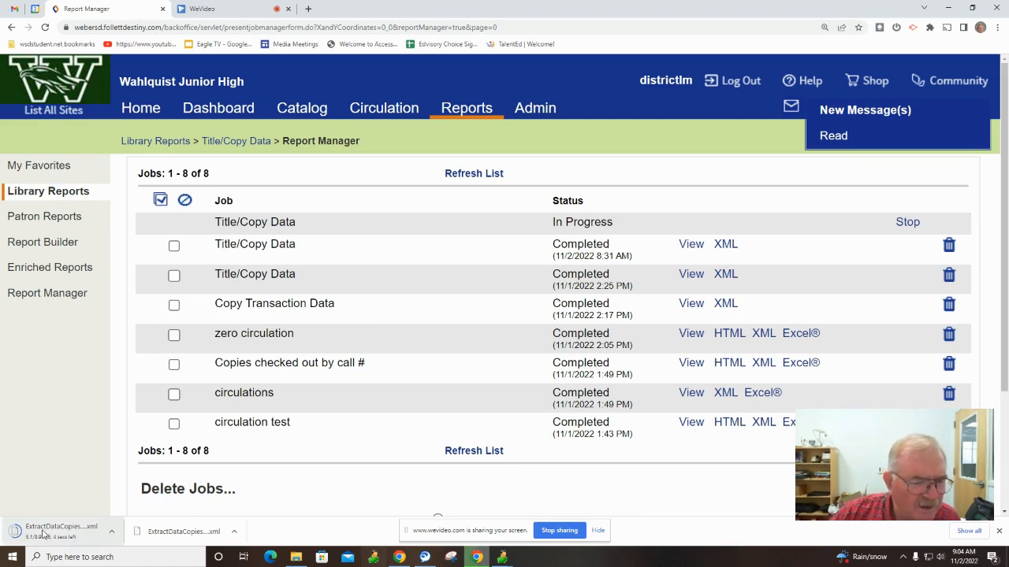
click(84, 559)
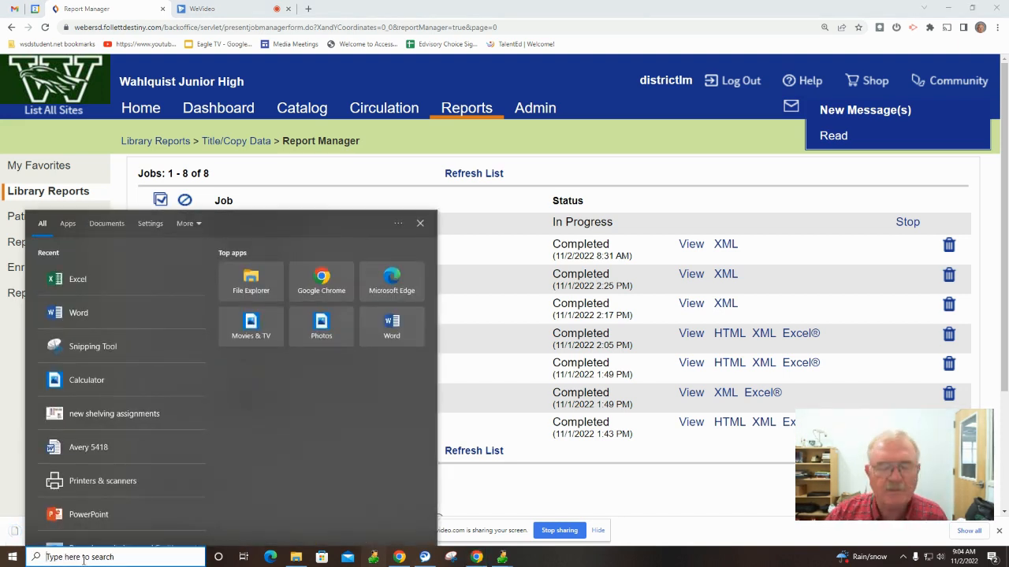
text(excel)
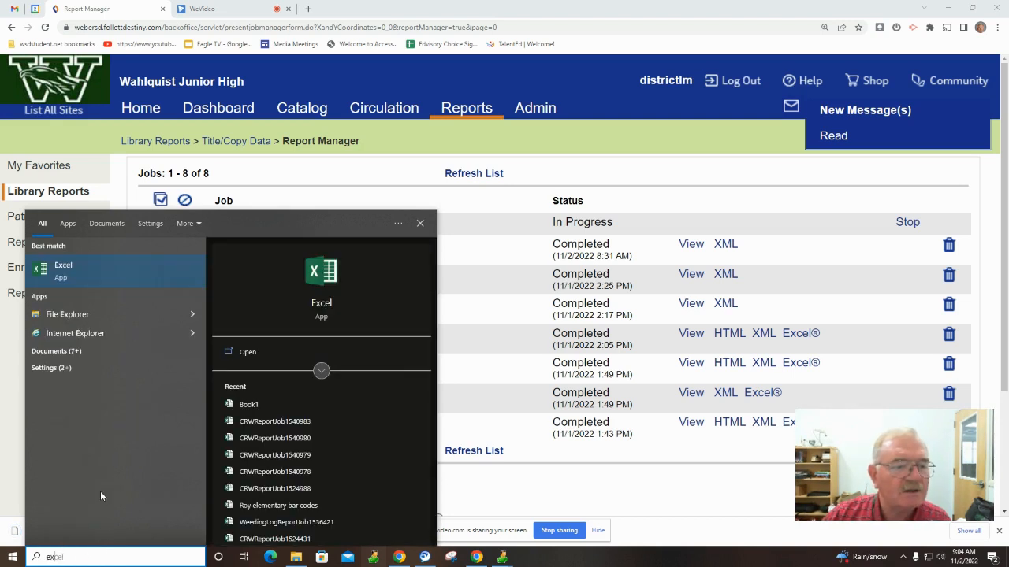
click(82, 271)
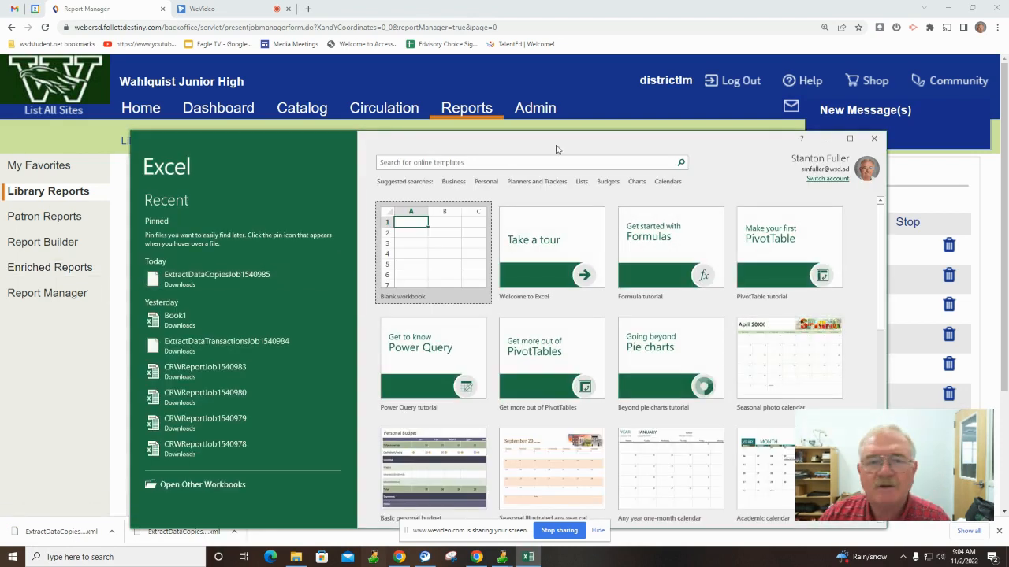
drag(561, 148, 566, 79)
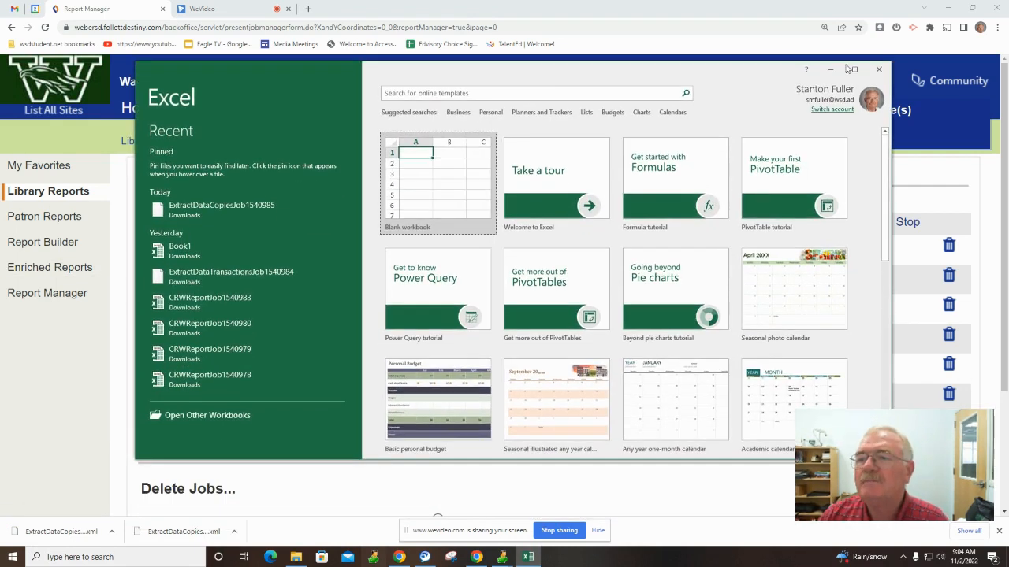
Open ExtractDataCopiesJob1541535 from Downloads as an XML table, accepting the schema notice.
click(208, 416)
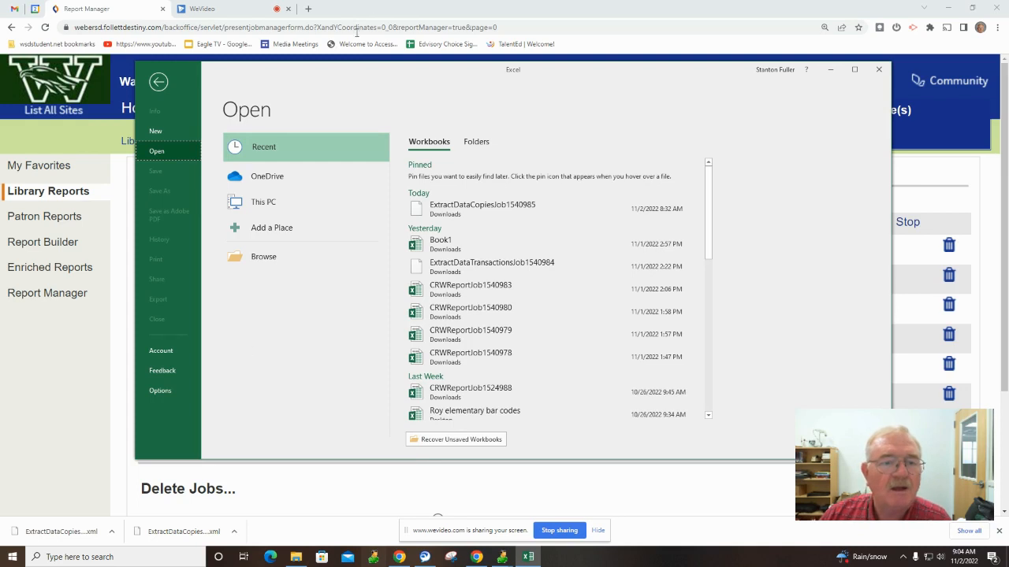
click(264, 204)
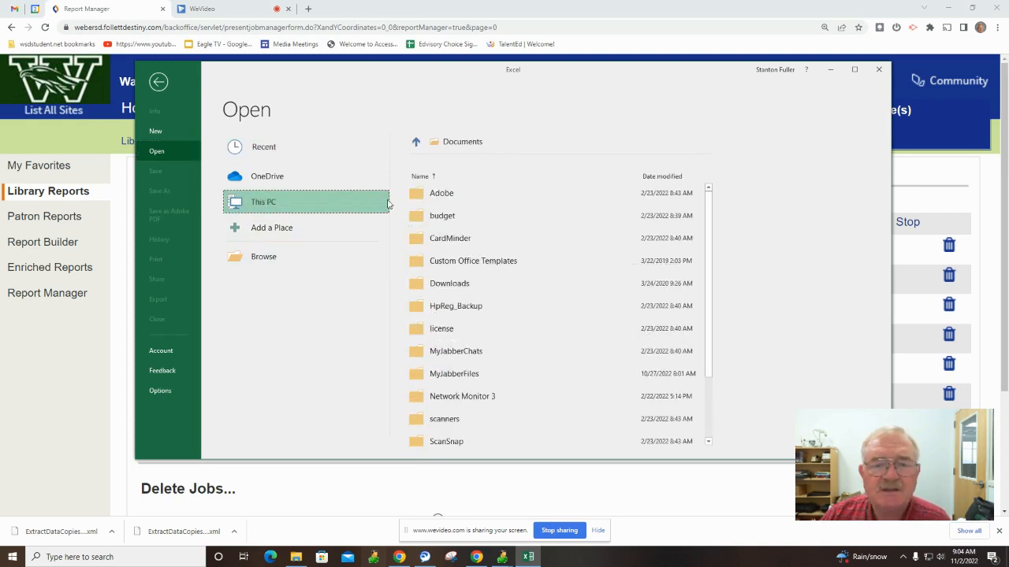
click(450, 289)
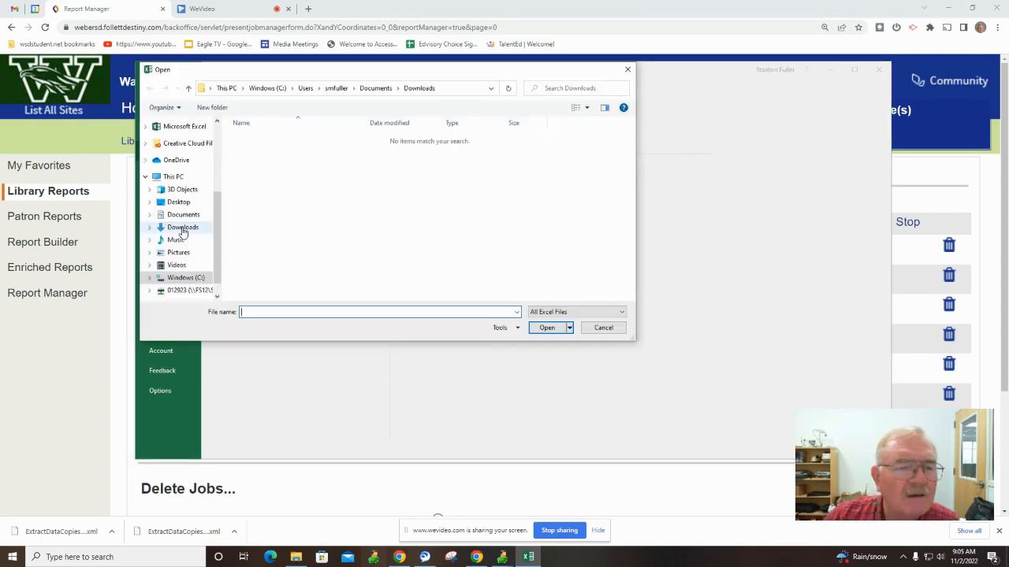
click(182, 230)
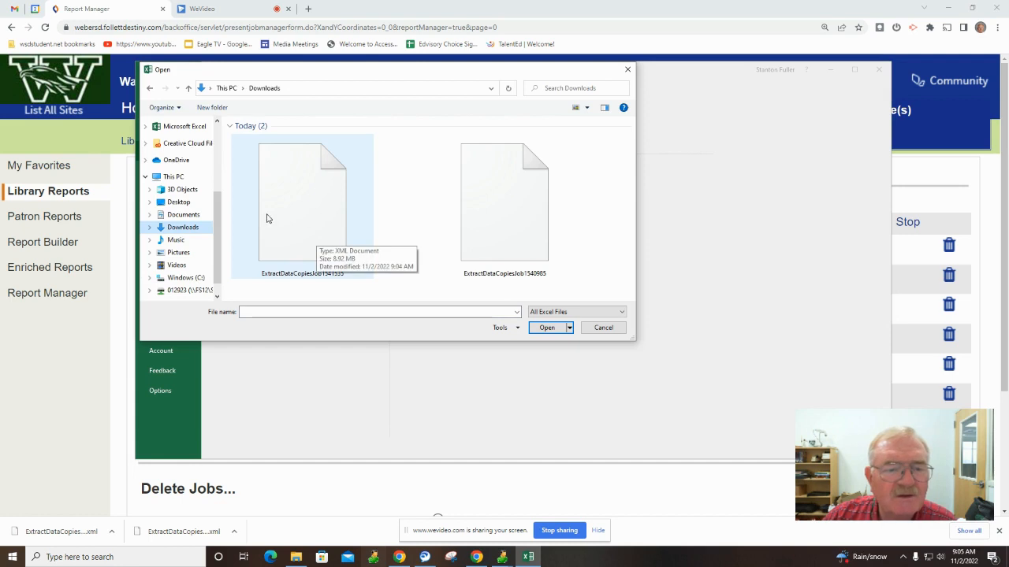
click(300, 214)
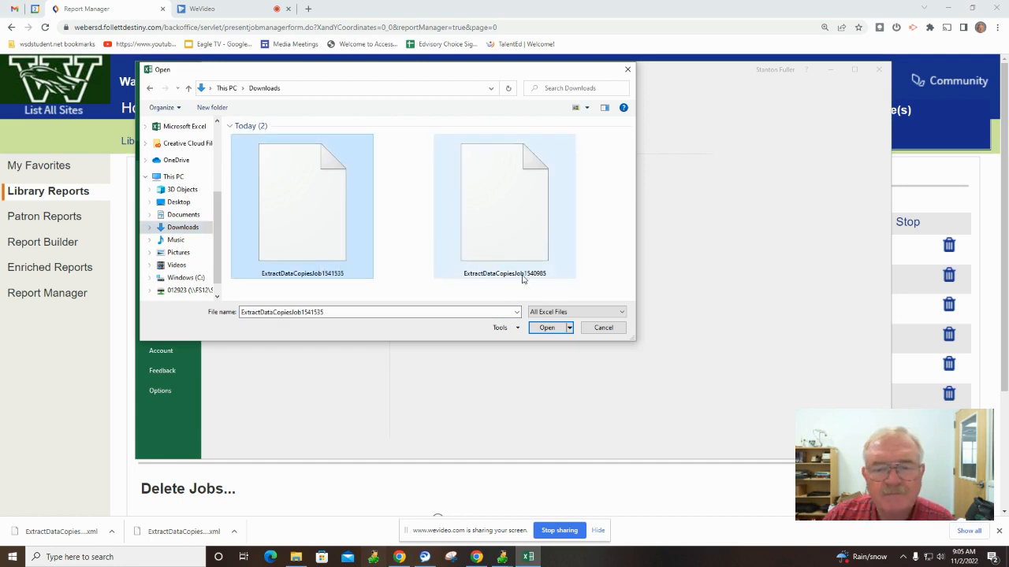
click(548, 329)
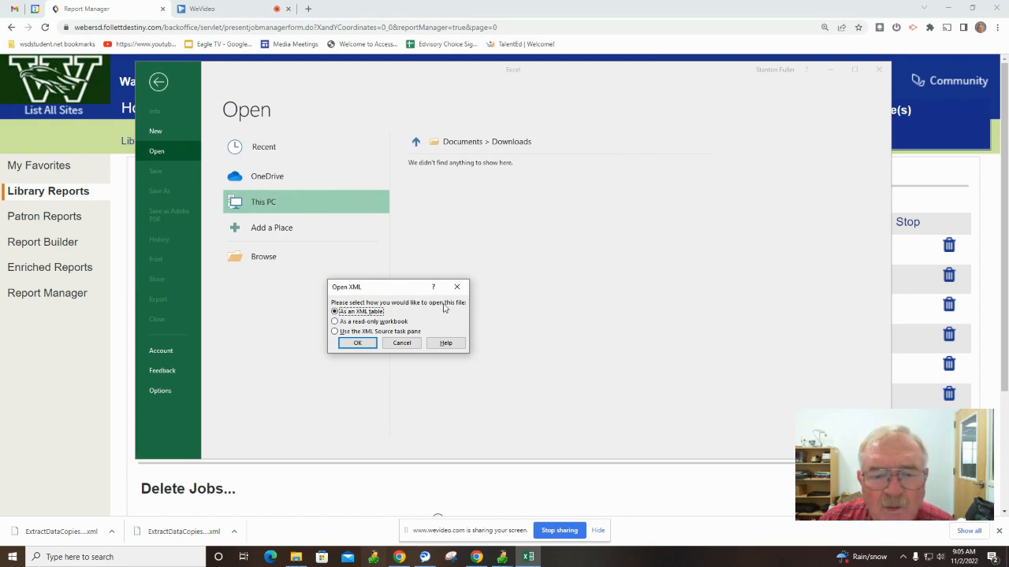
click(356, 345)
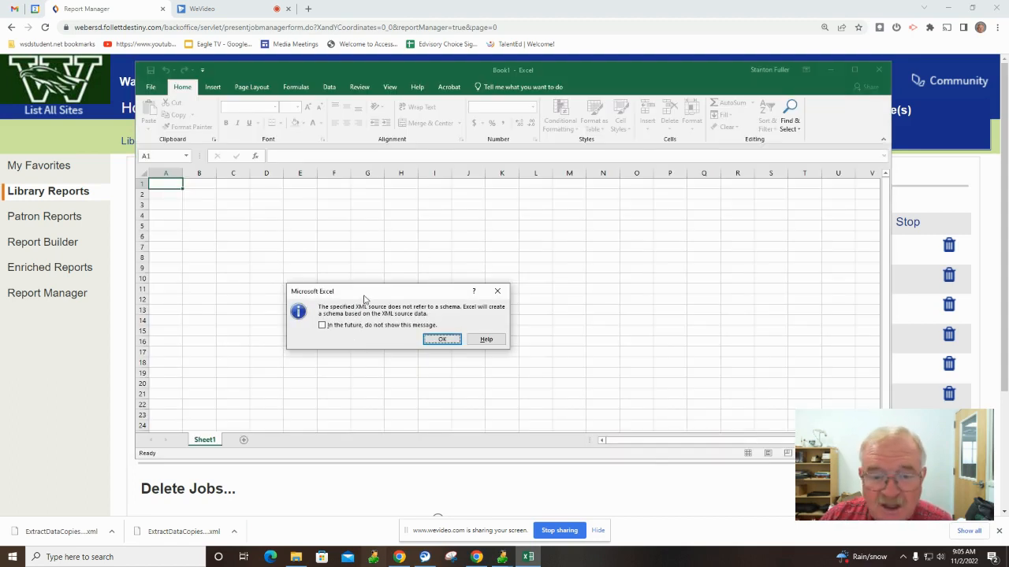
click(441, 341)
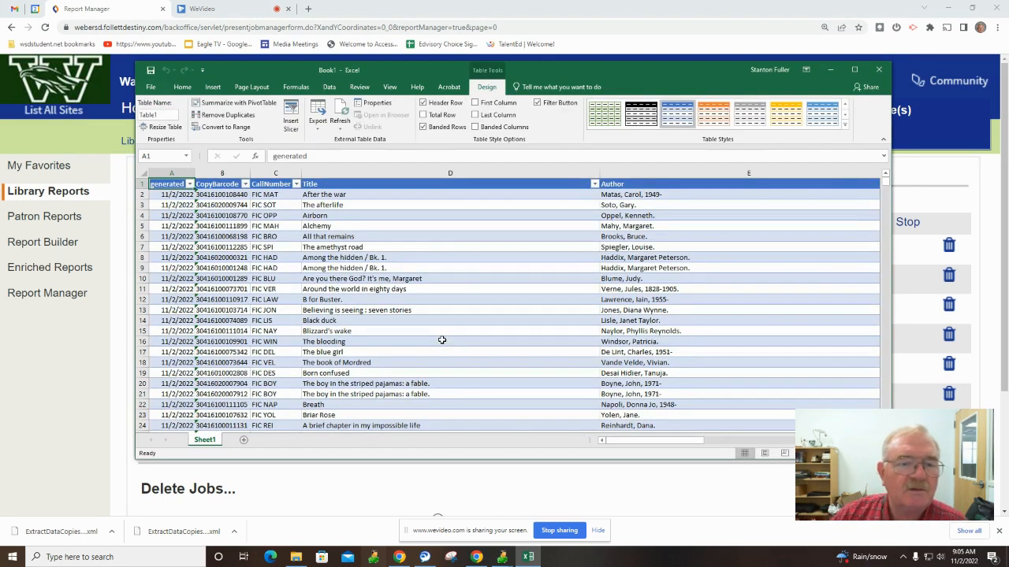
Maximize Excel, delete the generated column, and narrow the Title and Author columns.
click(854, 70)
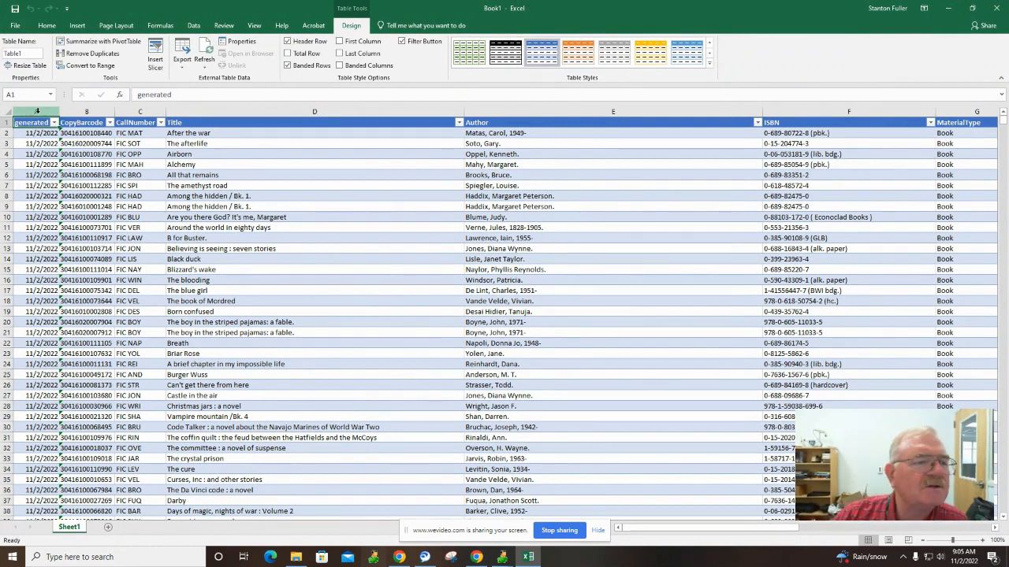
click(36, 111)
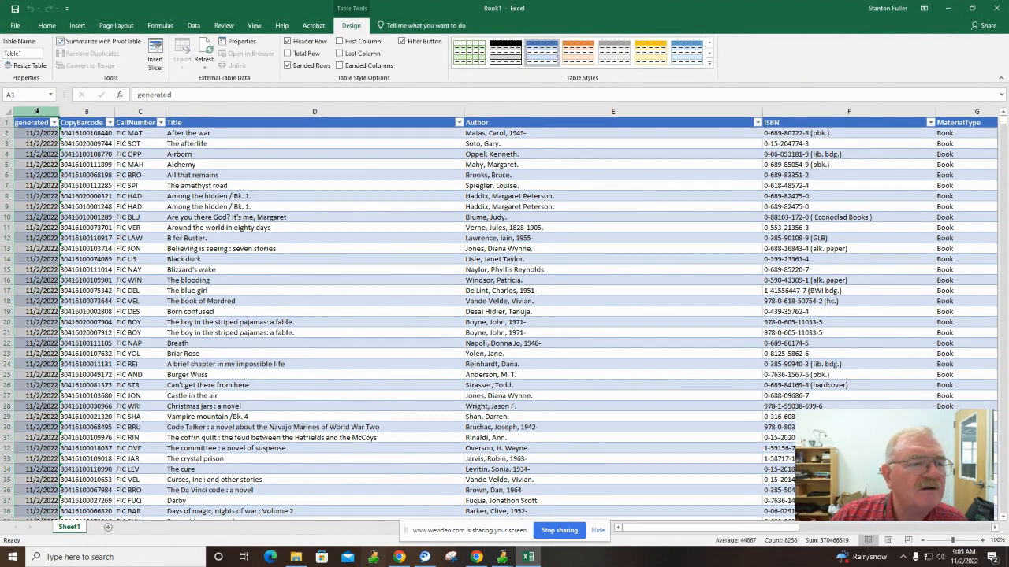
right_click(37, 112)
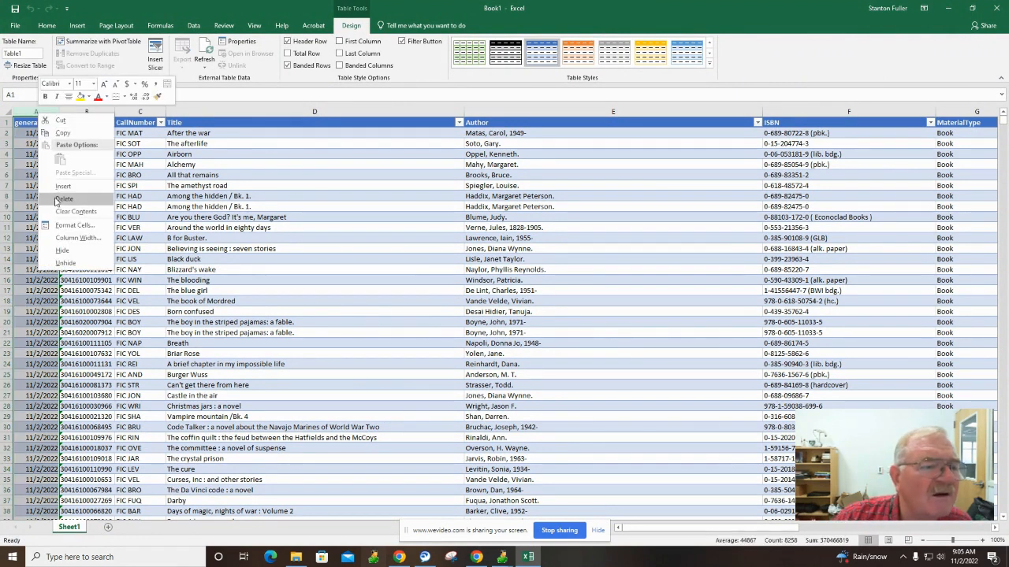
key(Escape)
key(ctrl+minus)
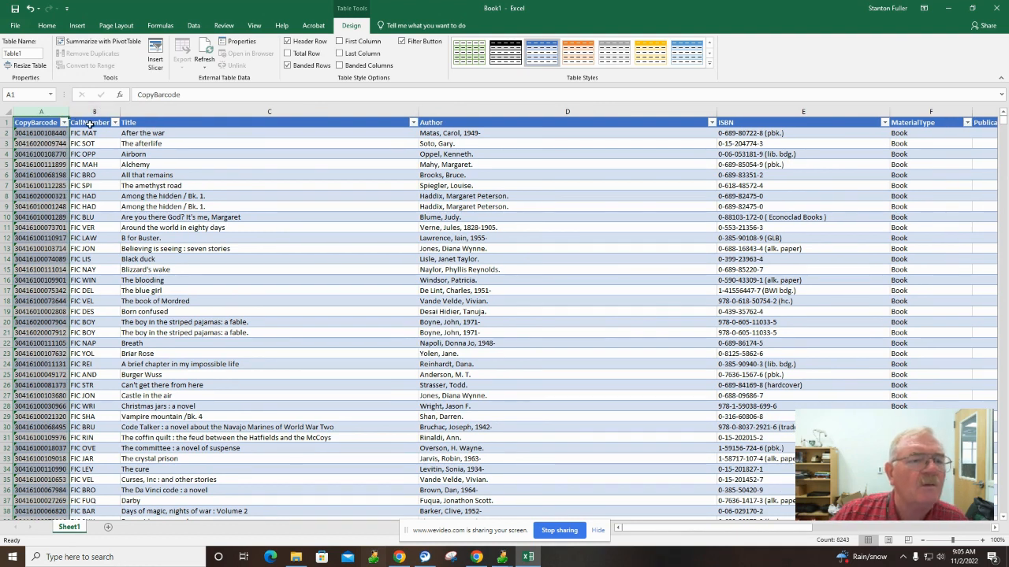
drag(420, 107, 338, 108)
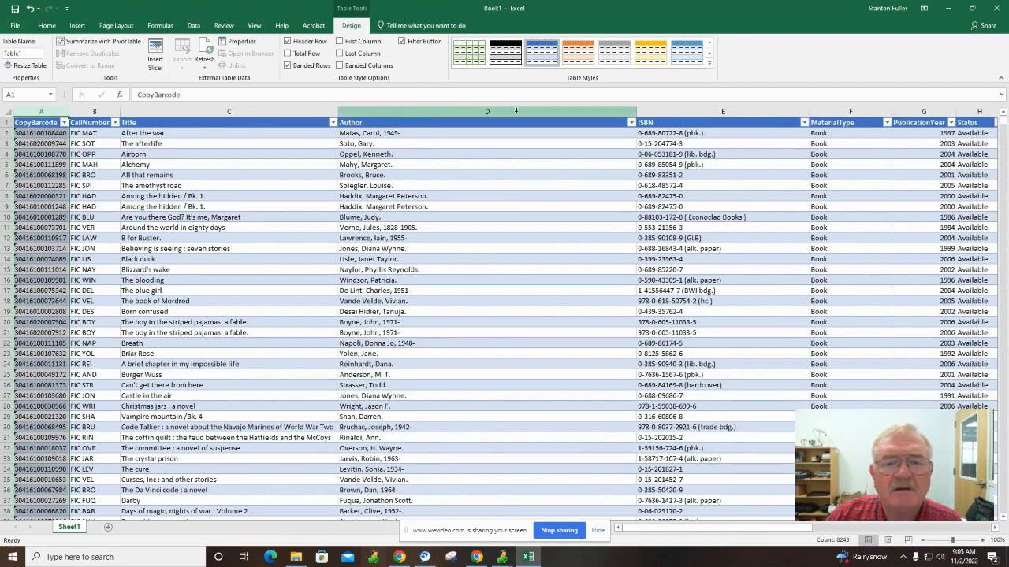
drag(637, 111, 504, 111)
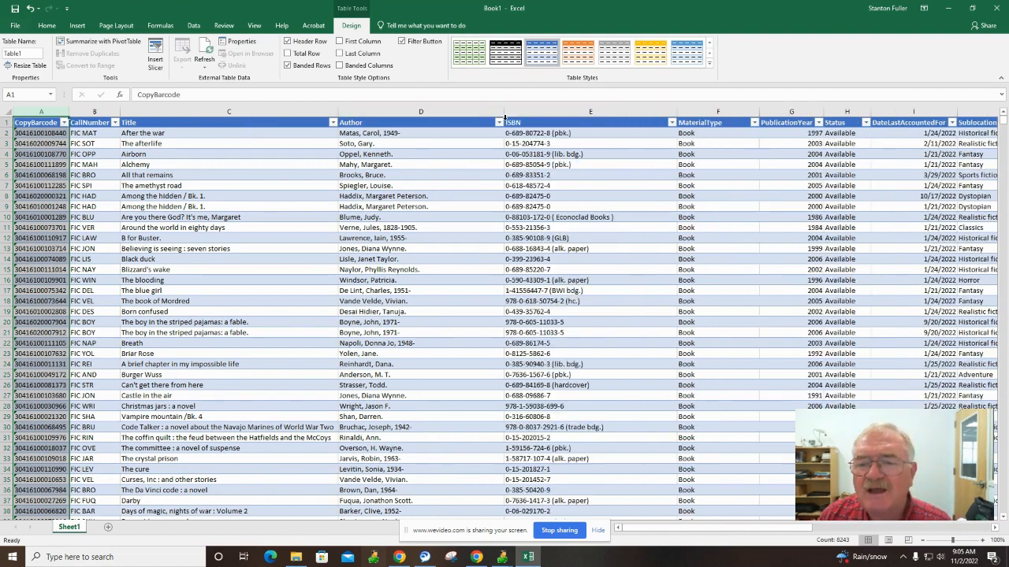
Delete the ISBN, Status and DateLastAccountedFor columns.
right_click(590, 113)
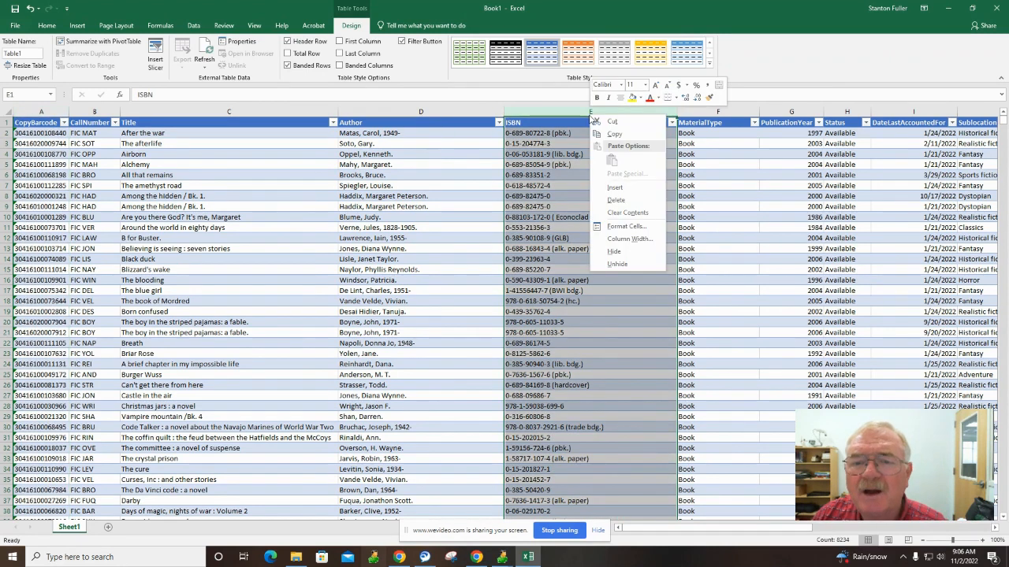
click(614, 199)
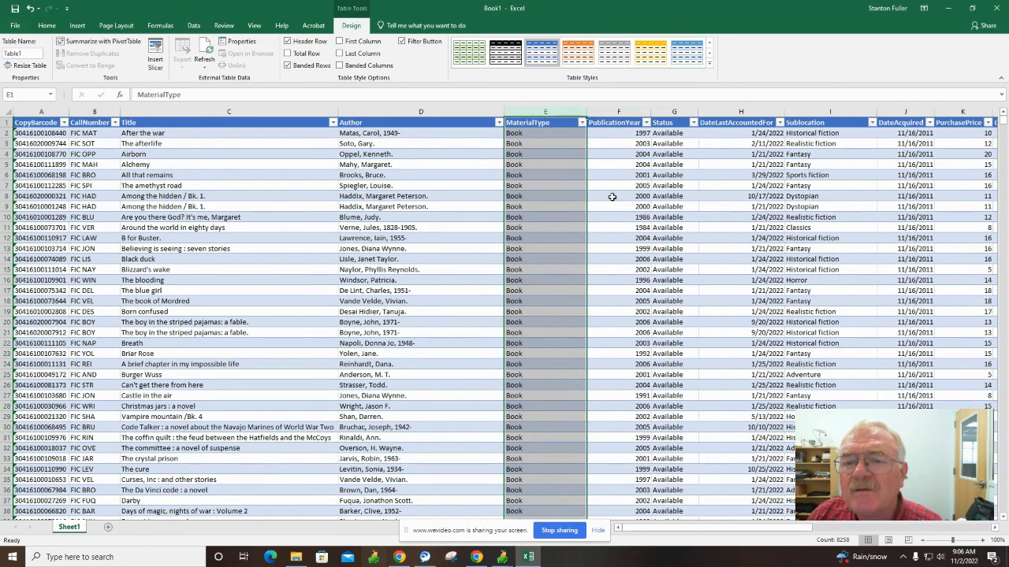
click(674, 112)
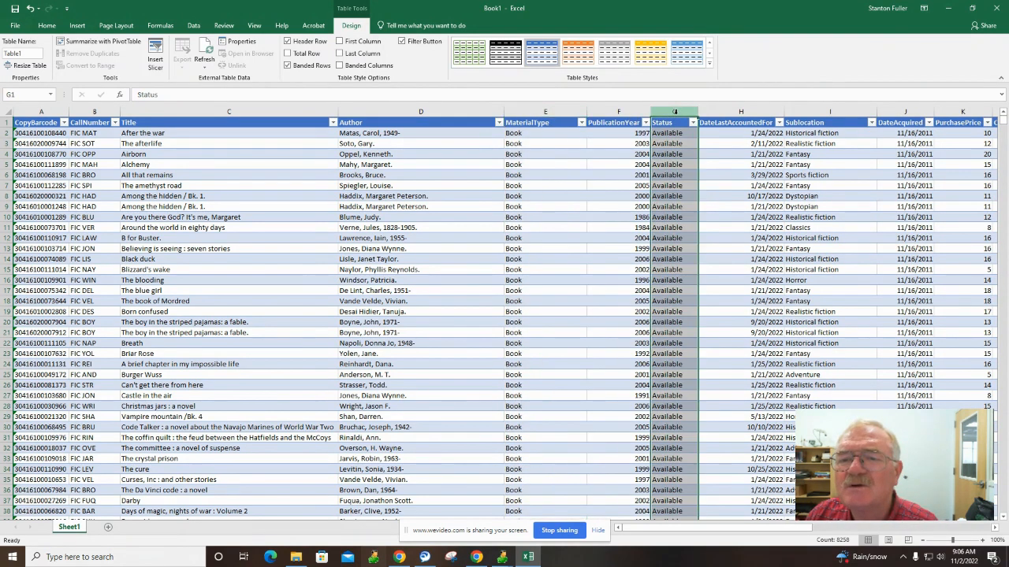
right_click(674, 113)
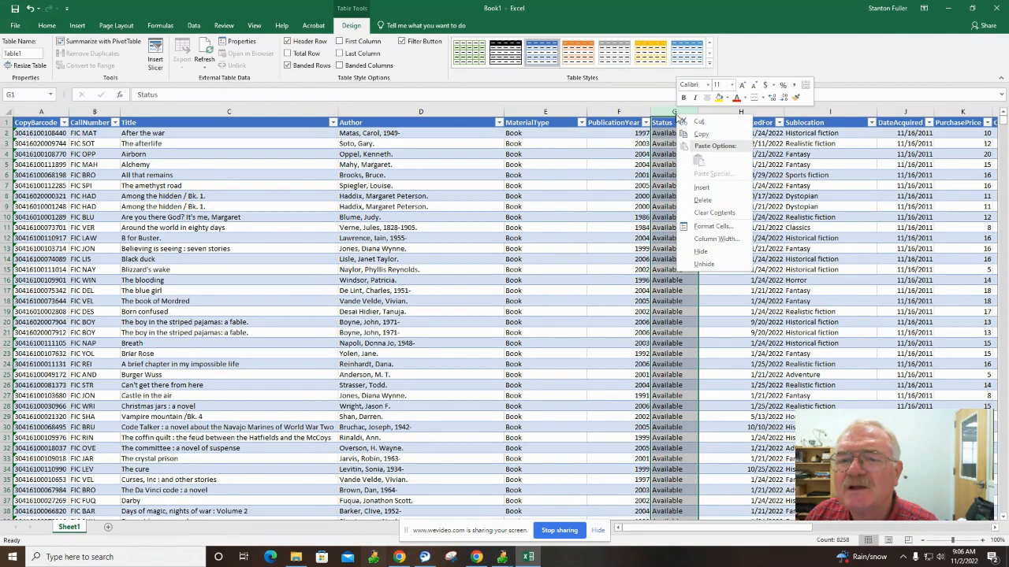
click(697, 199)
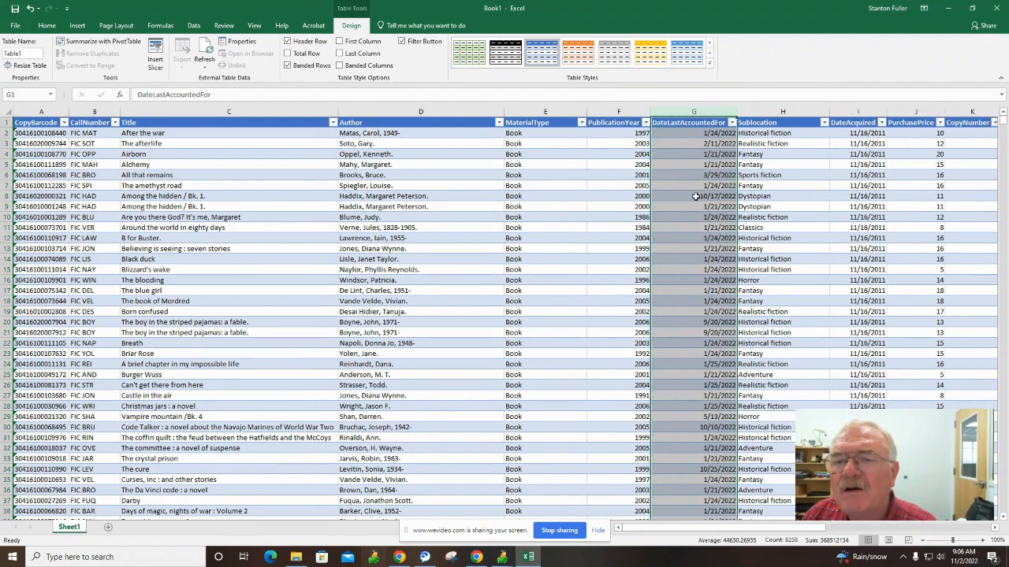
right_click(694, 111)
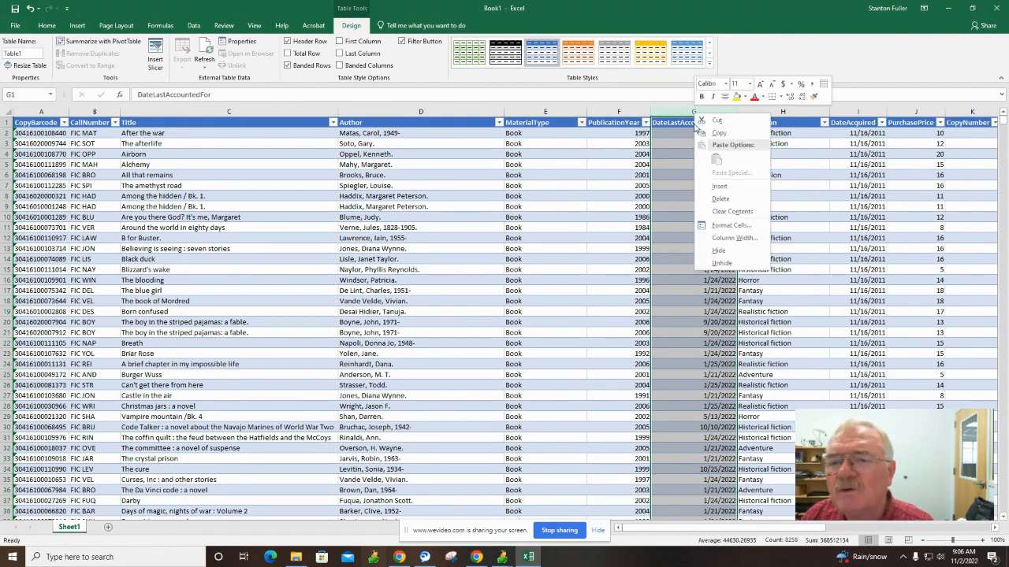
click(719, 200)
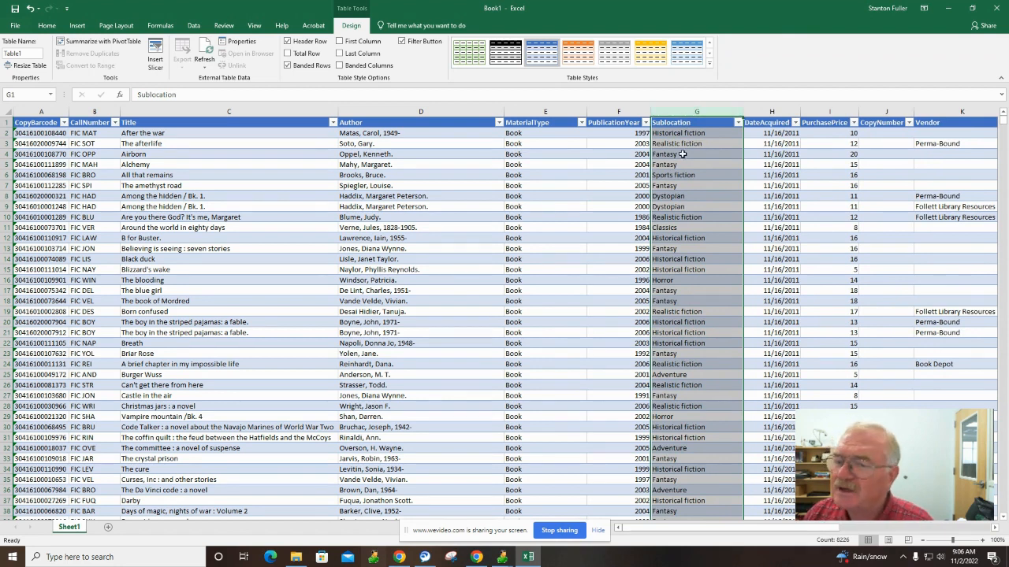
Delete the PurchasePrice, Vendor and CirculationType columns.
click(830, 110)
right_click(832, 111)
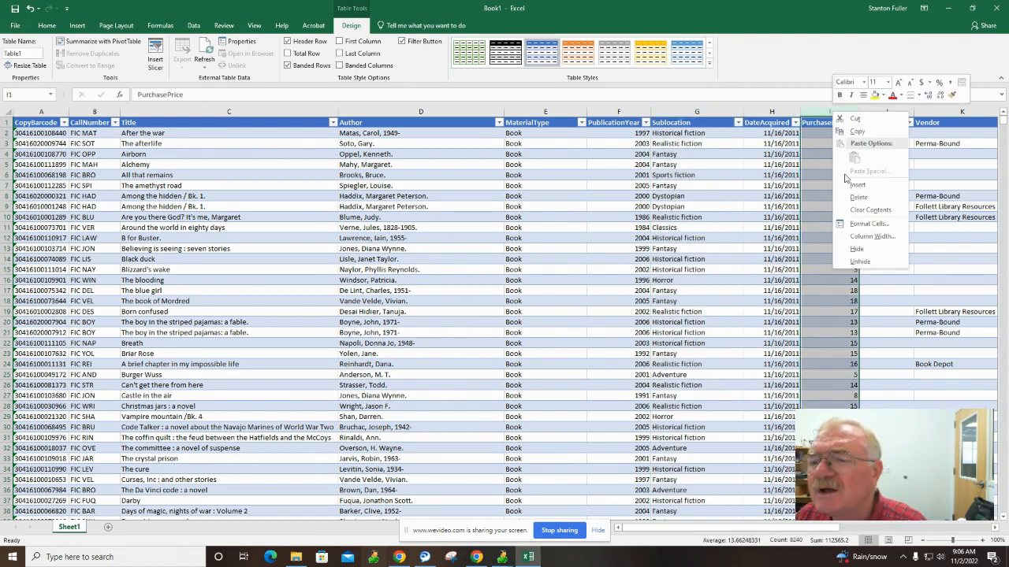
click(856, 197)
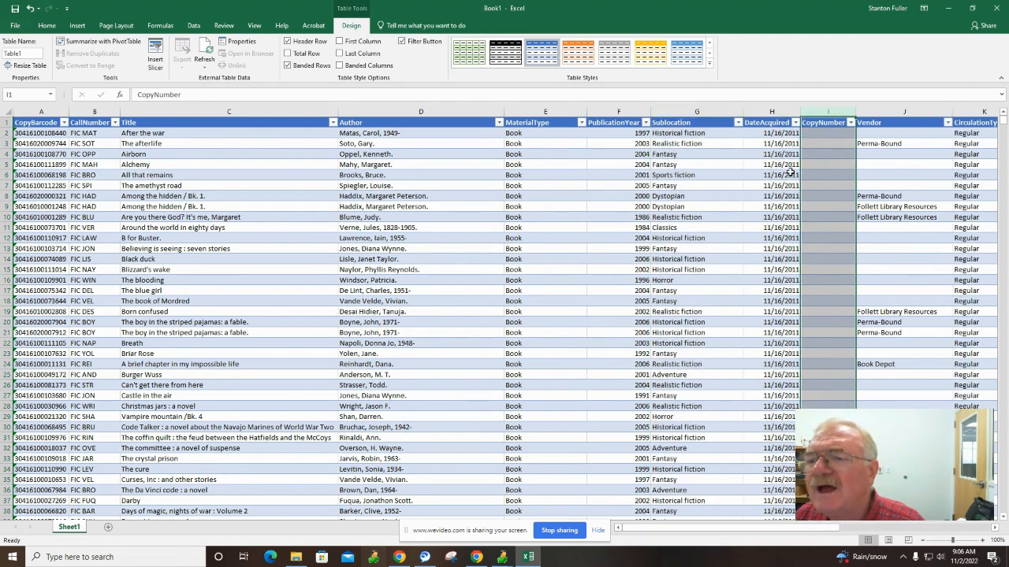
click(891, 111)
right_click(891, 112)
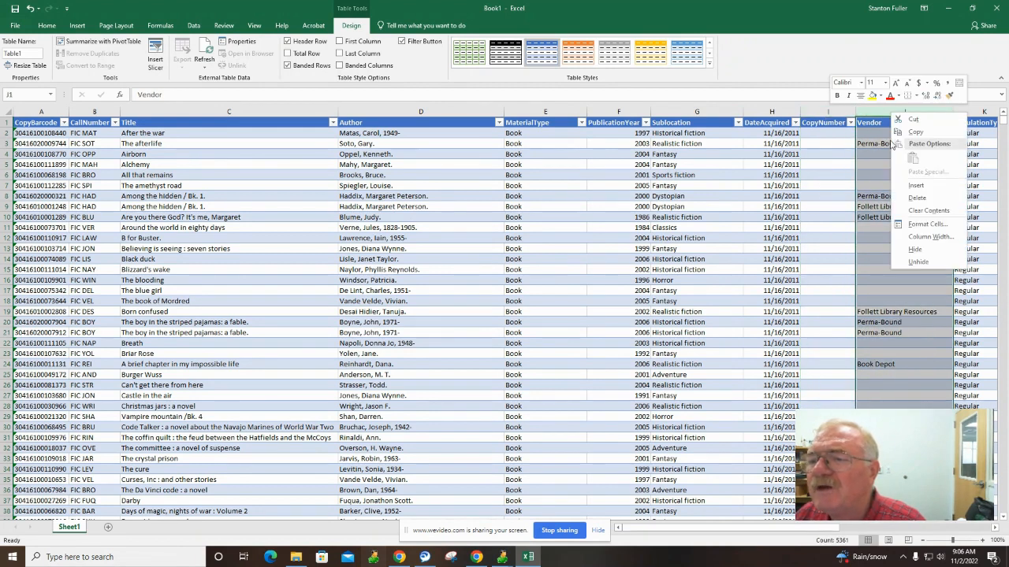
click(915, 198)
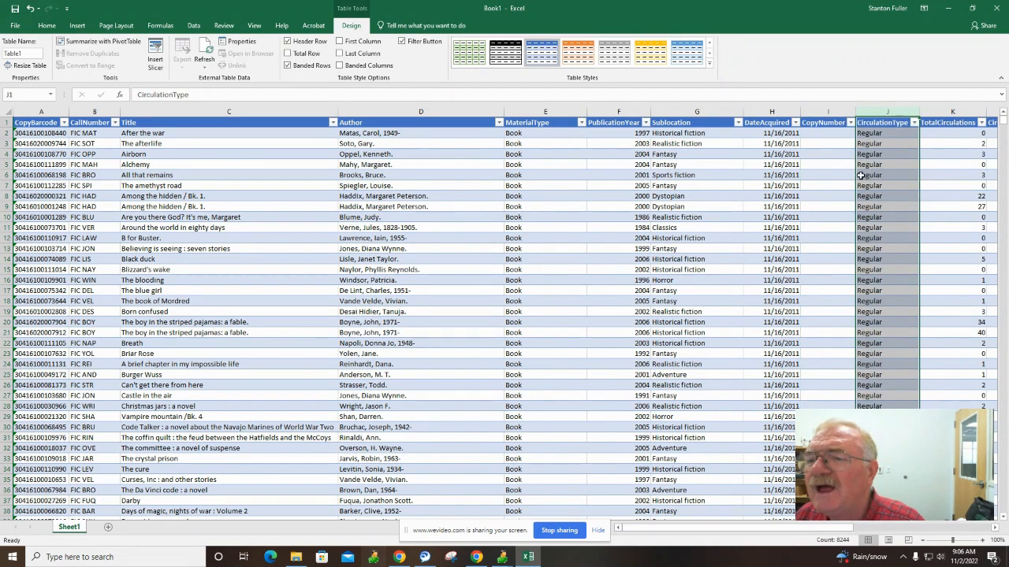
right_click(886, 111)
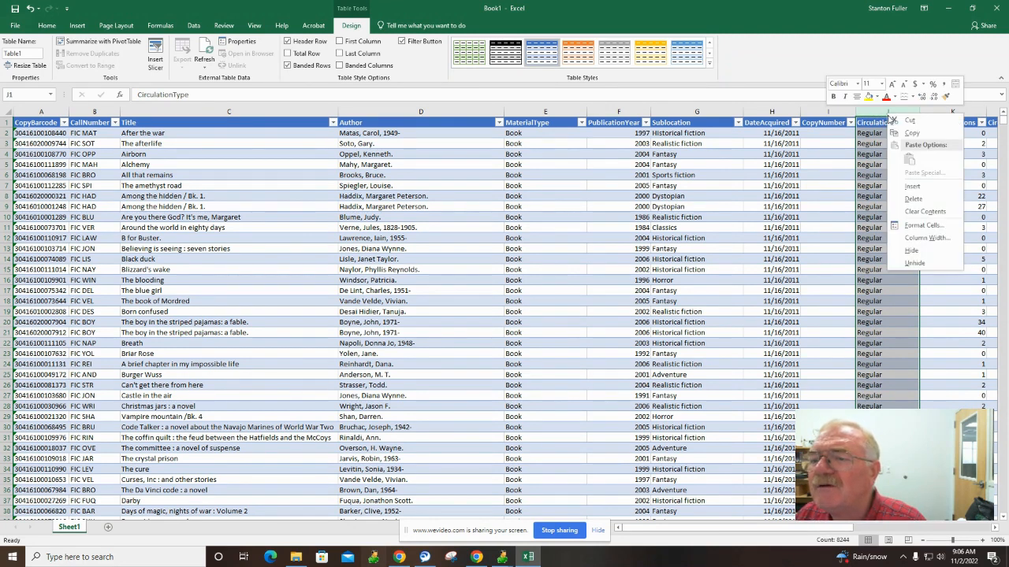
click(906, 196)
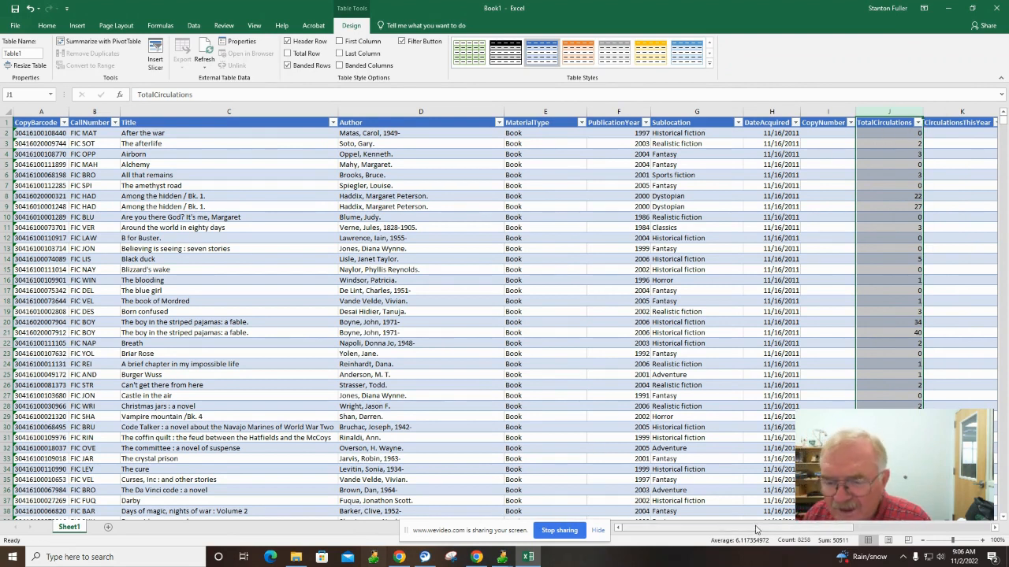
Delete the CirculationsToday, CirculationsThisMonth and CirculationsLastYear columns.
drag(758, 529, 828, 528)
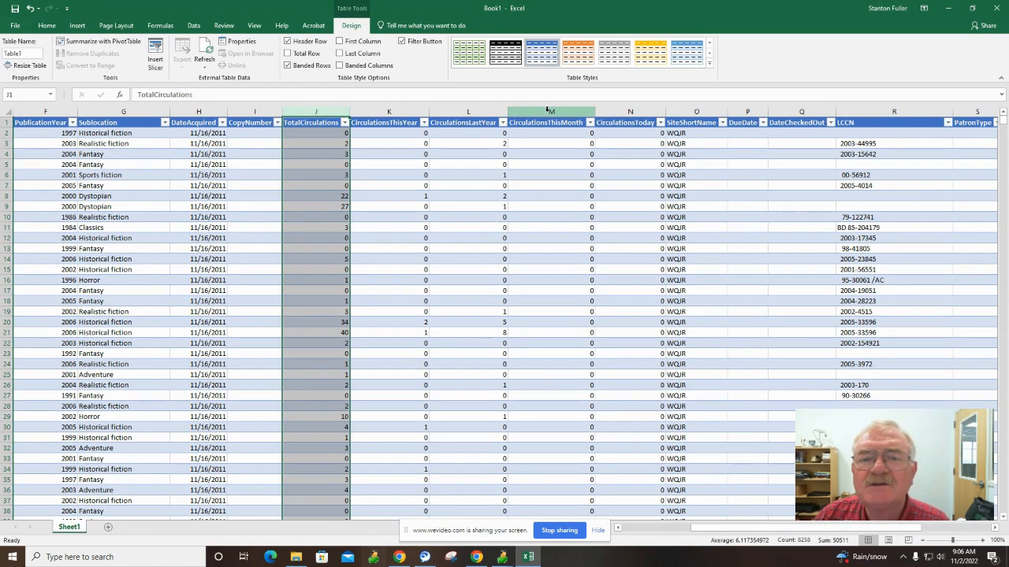
click(620, 112)
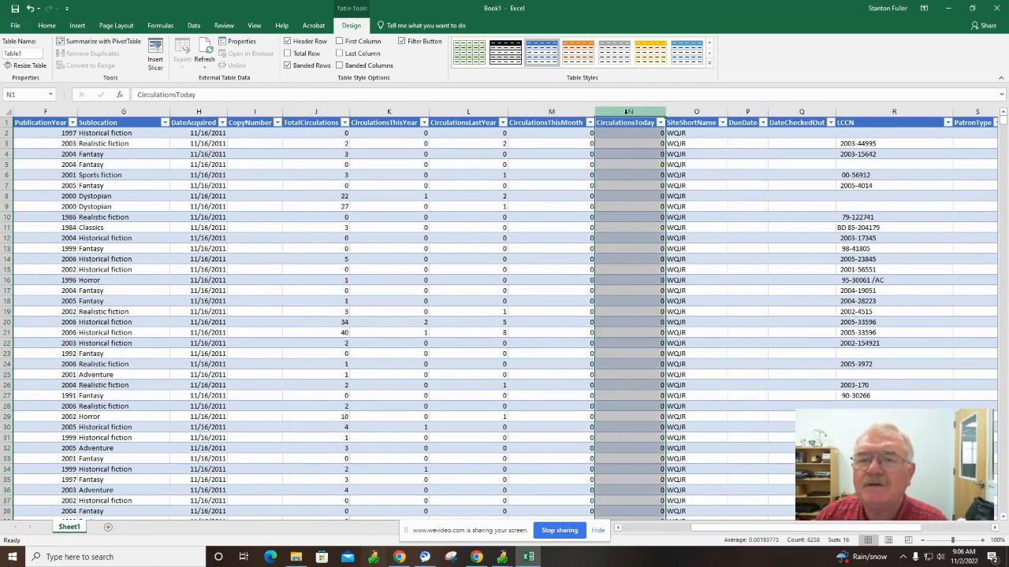
right_click(626, 115)
click(652, 201)
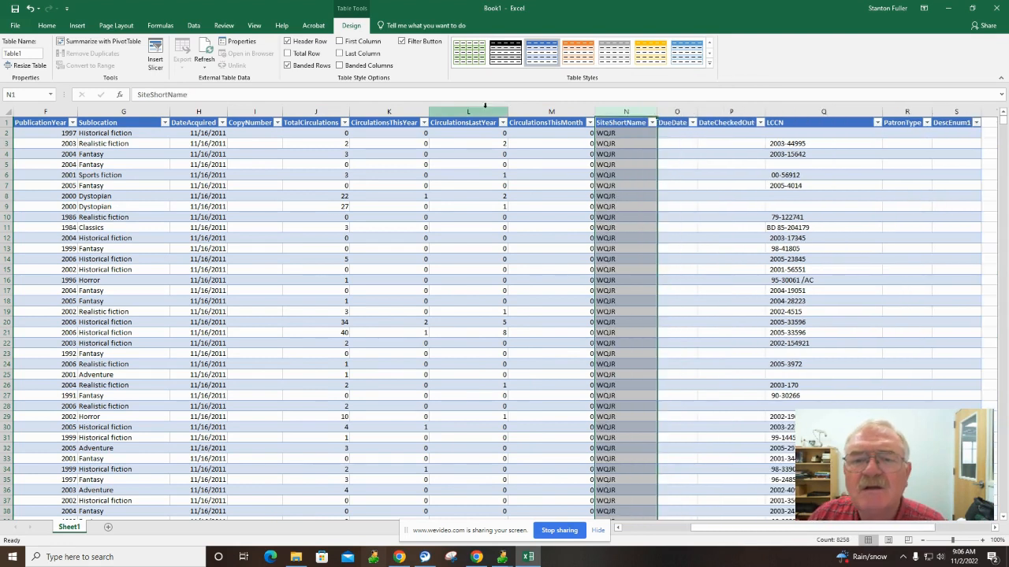
click(549, 111)
right_click(549, 113)
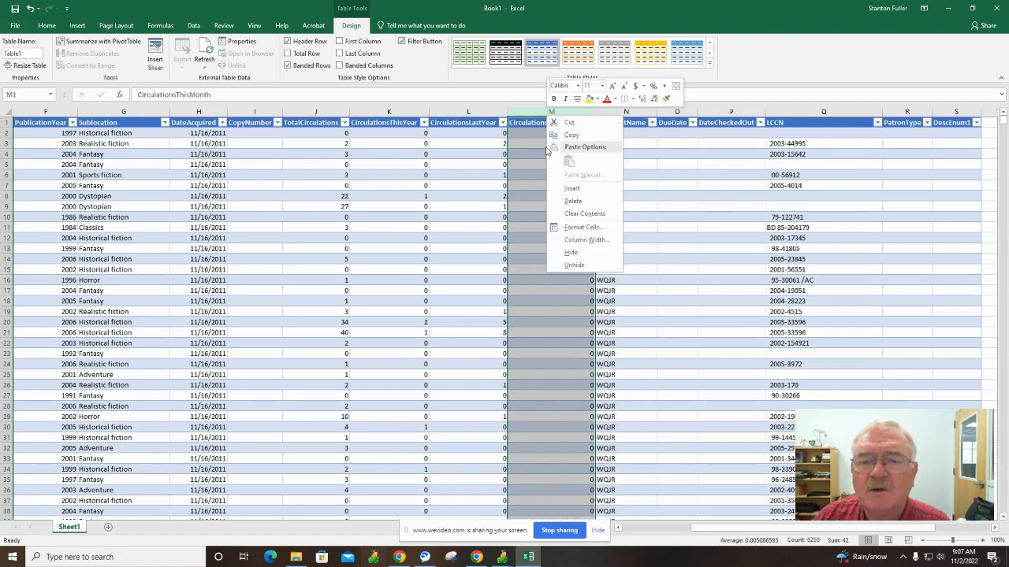
click(570, 201)
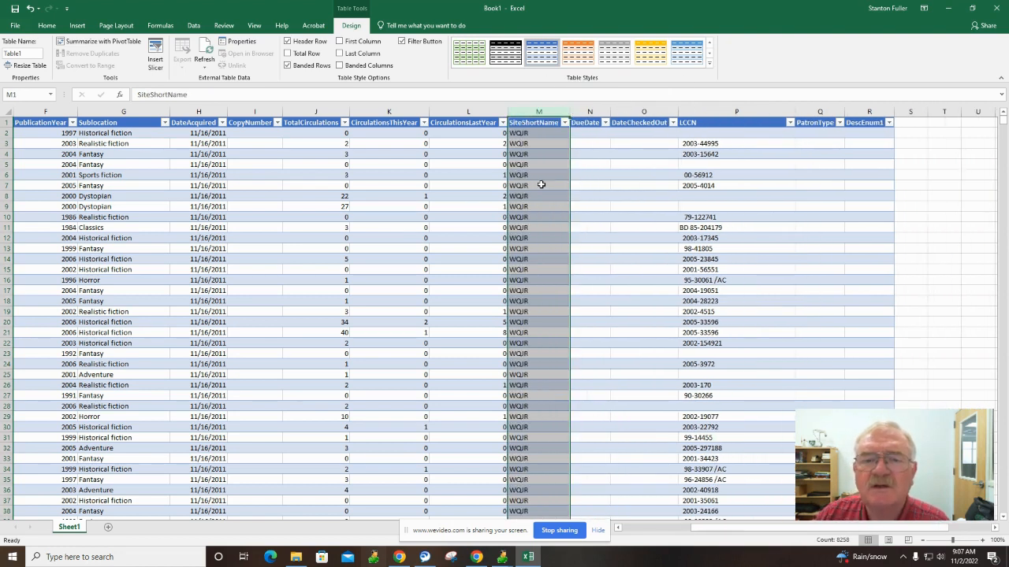
click(464, 111)
right_click(464, 113)
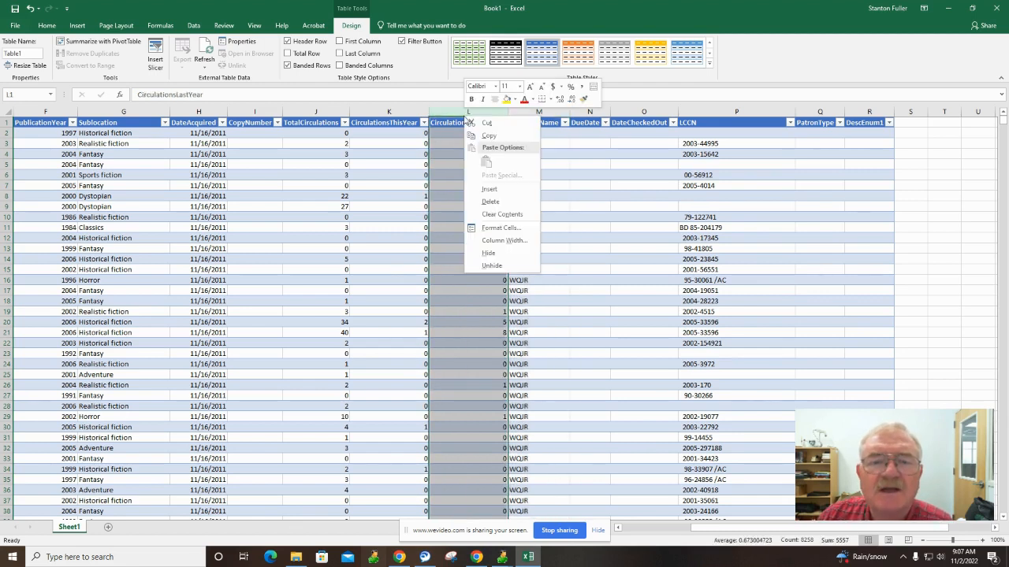
click(485, 204)
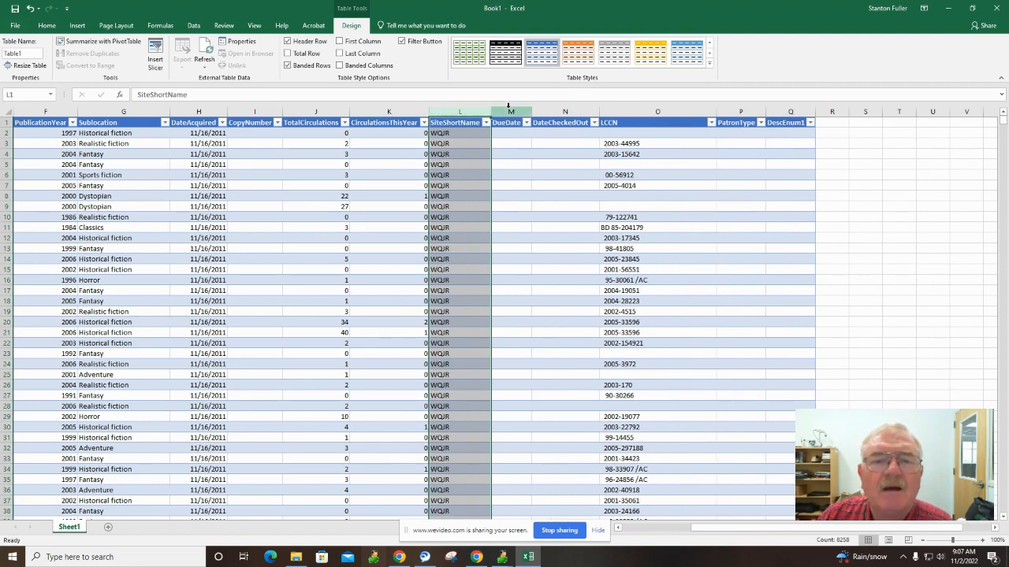
Delete the DueDate, DateCheckedOut, LCCN, PatronType and DescEnum1 columns.
click(511, 112)
right_click(512, 114)
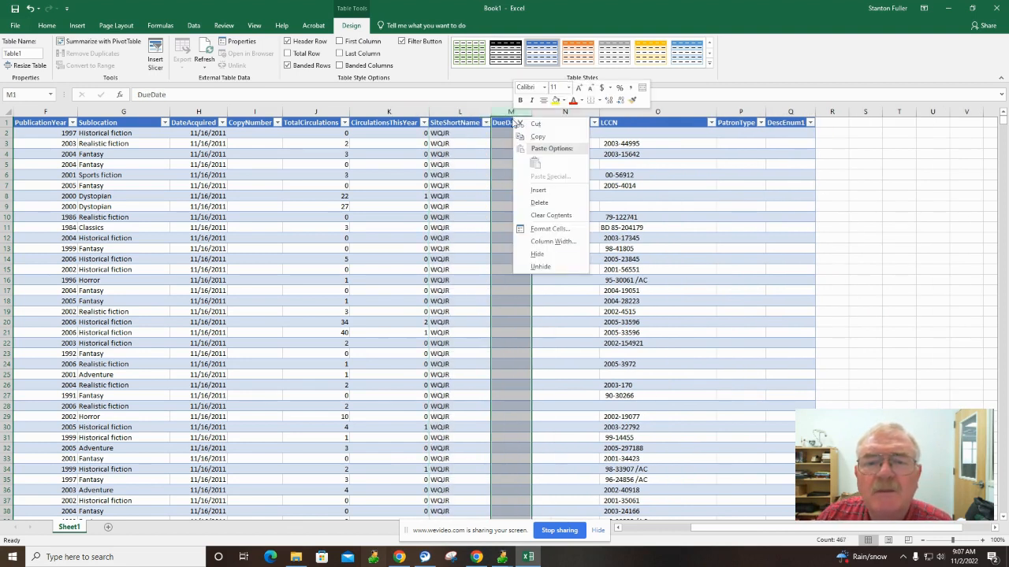
click(539, 203)
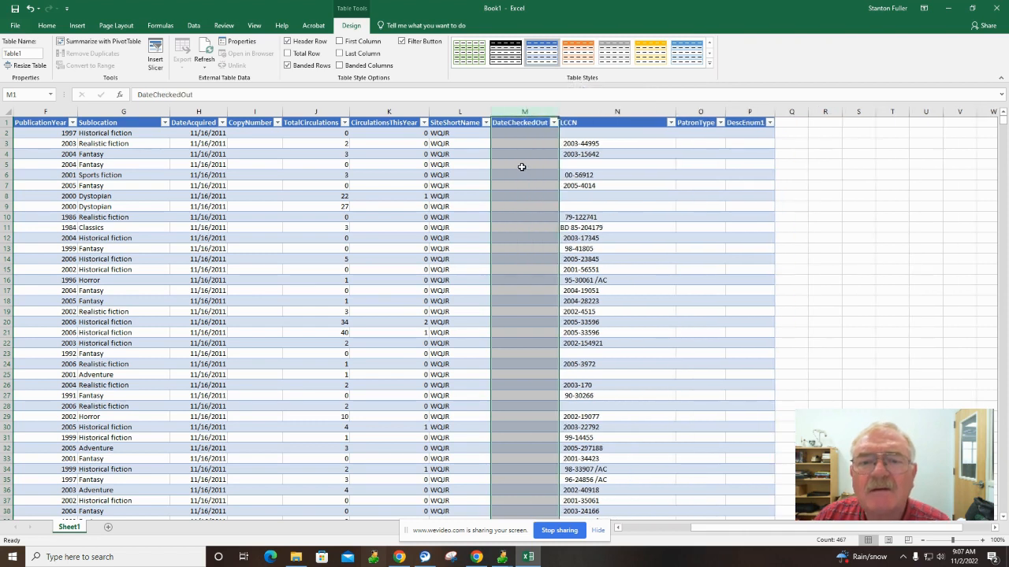
right_click(525, 110)
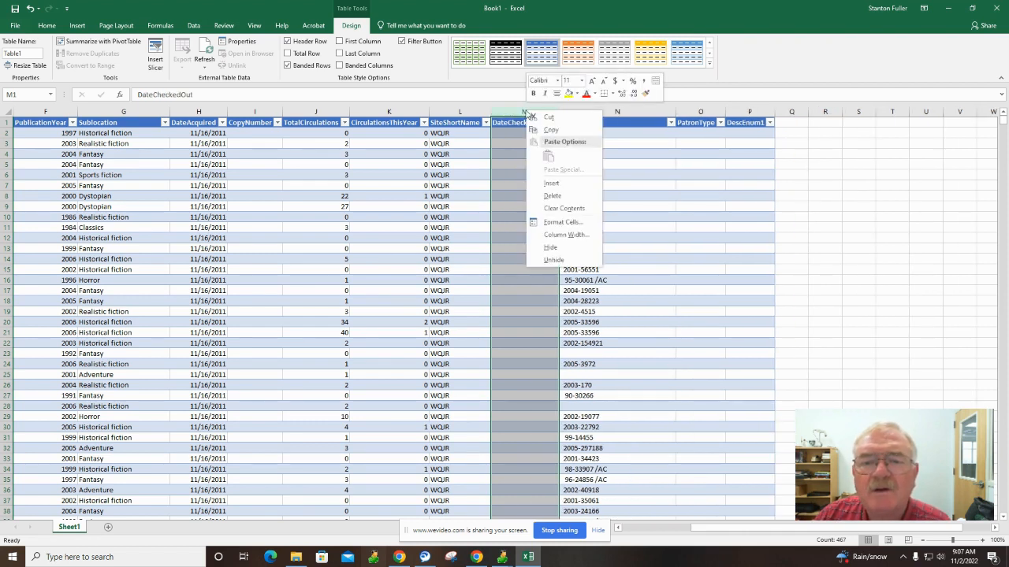
click(543, 196)
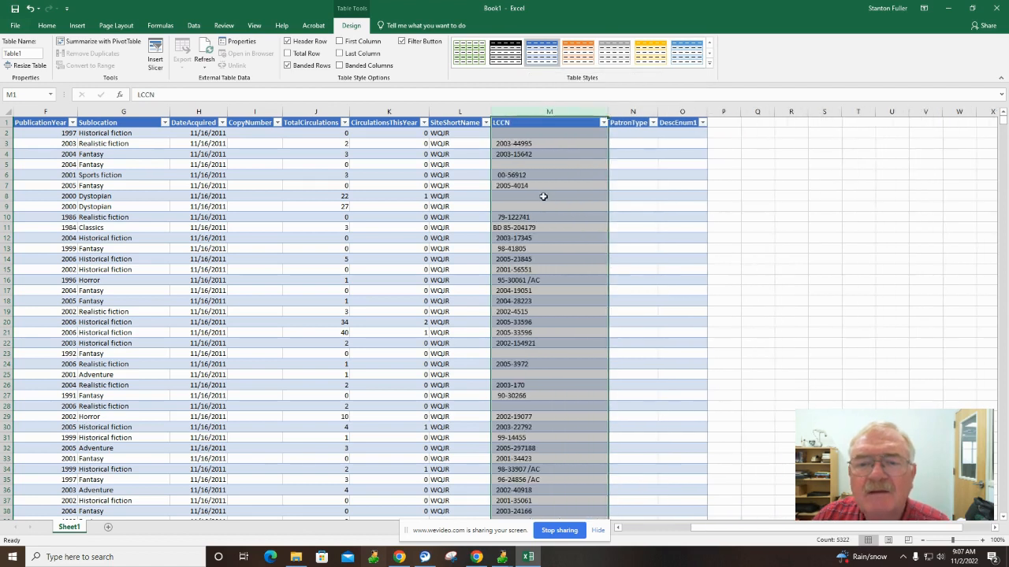
right_click(545, 114)
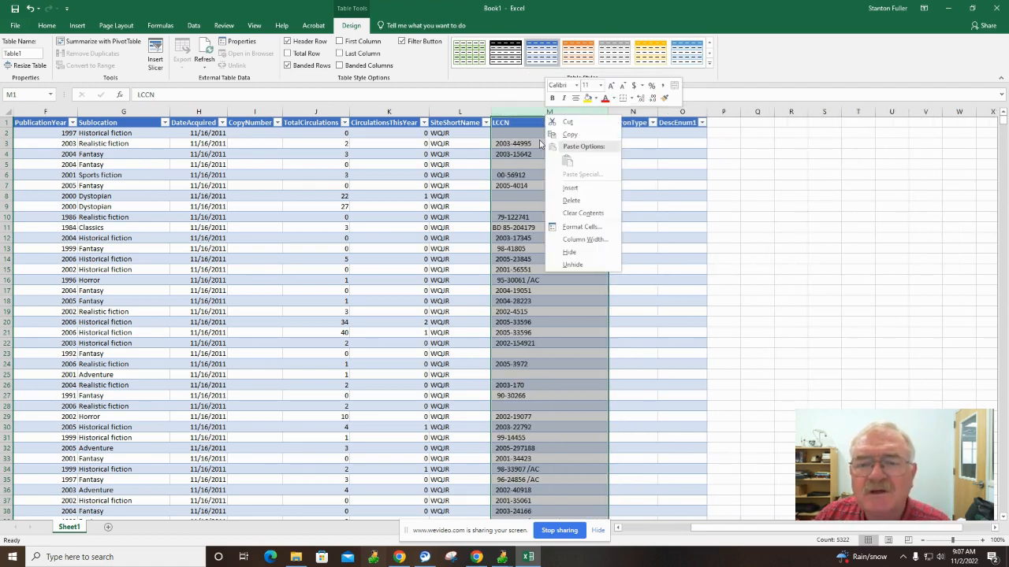
click(558, 204)
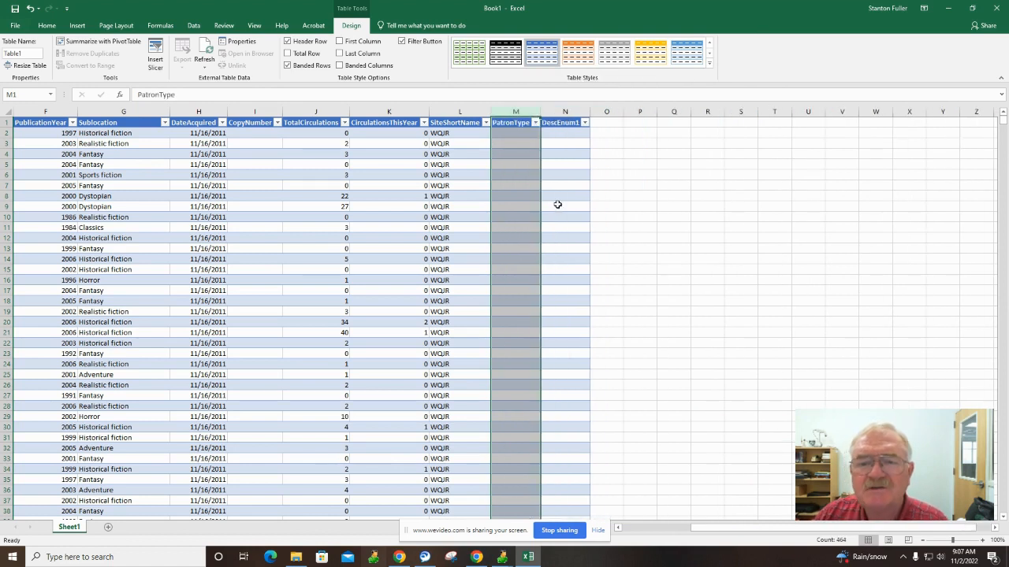
right_click(516, 112)
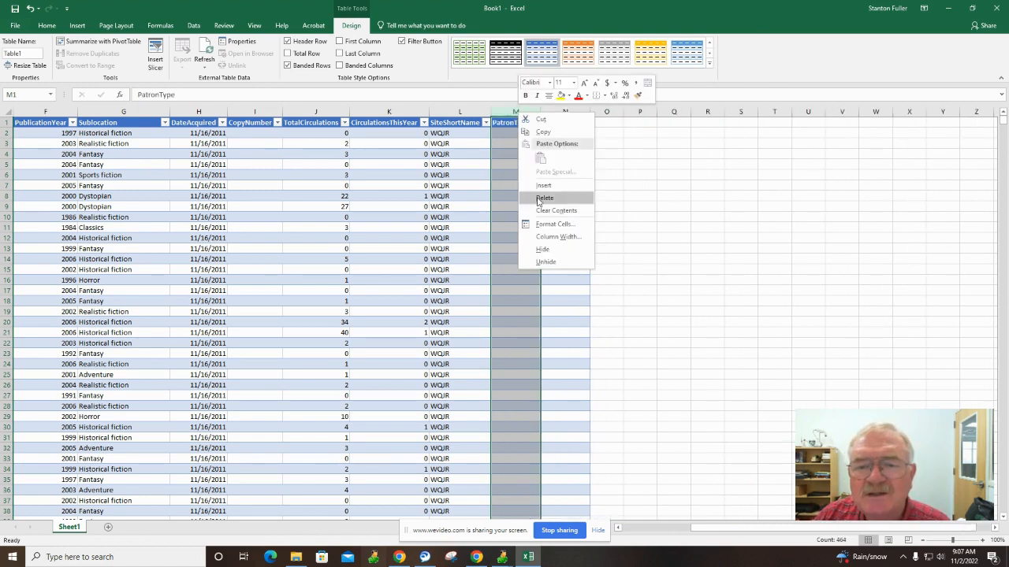
click(542, 201)
right_click(520, 114)
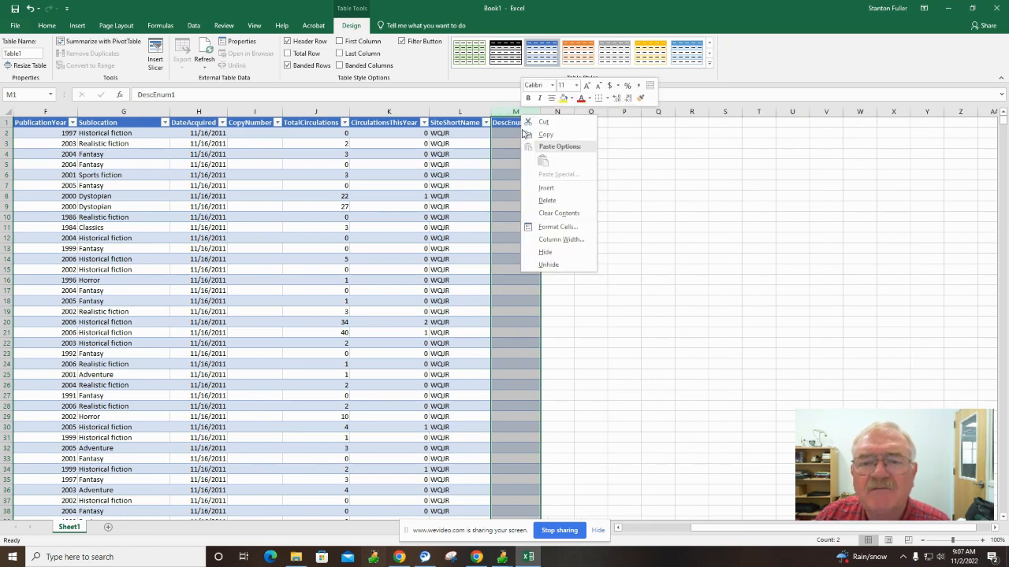
click(542, 201)
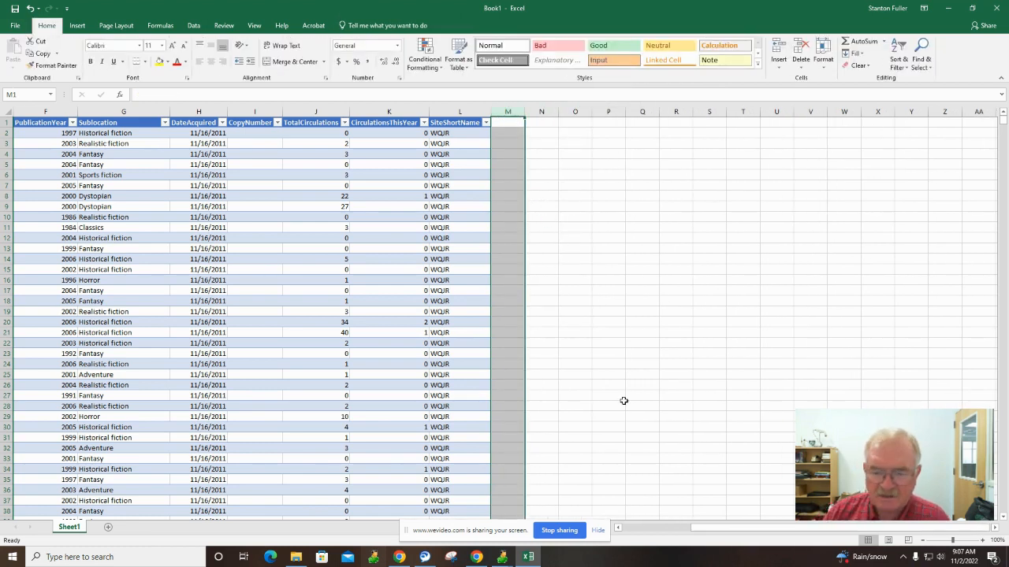
Scroll the table back to column A and open the MaterialType filter list.
drag(741, 529, 601, 512)
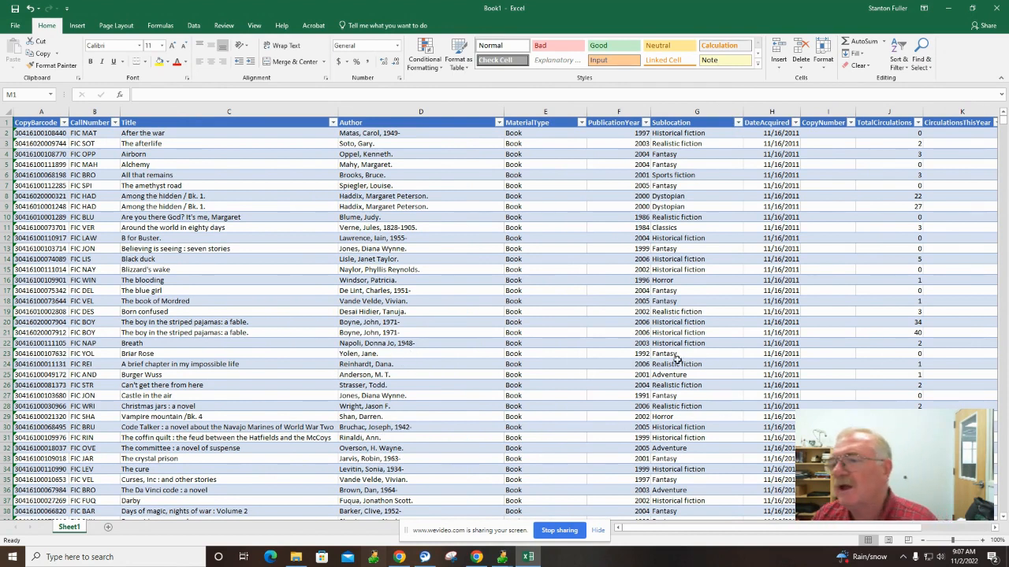
click(581, 123)
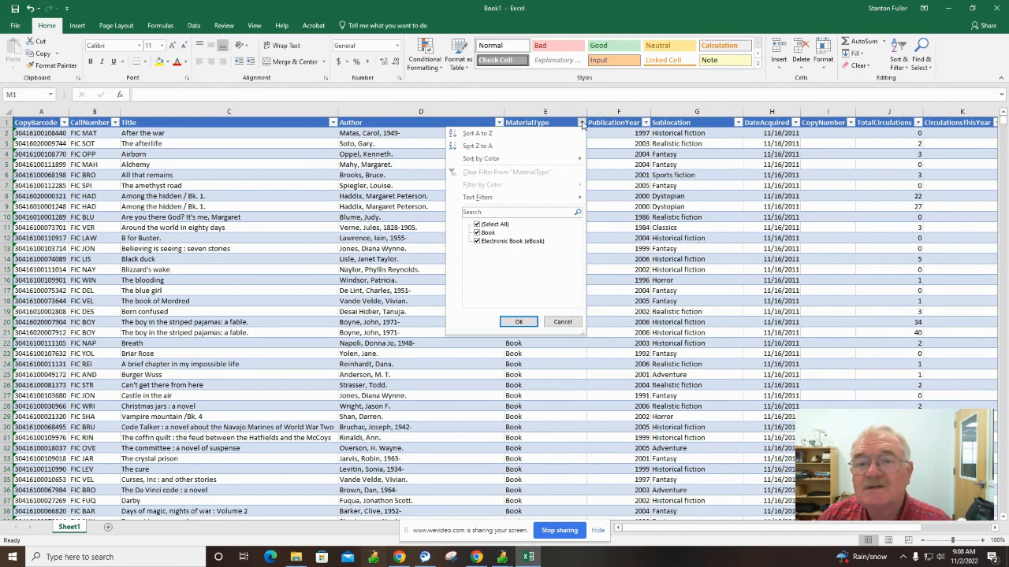
Exclude Electronic Book (eBook) from MaterialType, leaving 8242 Book records.
click(476, 244)
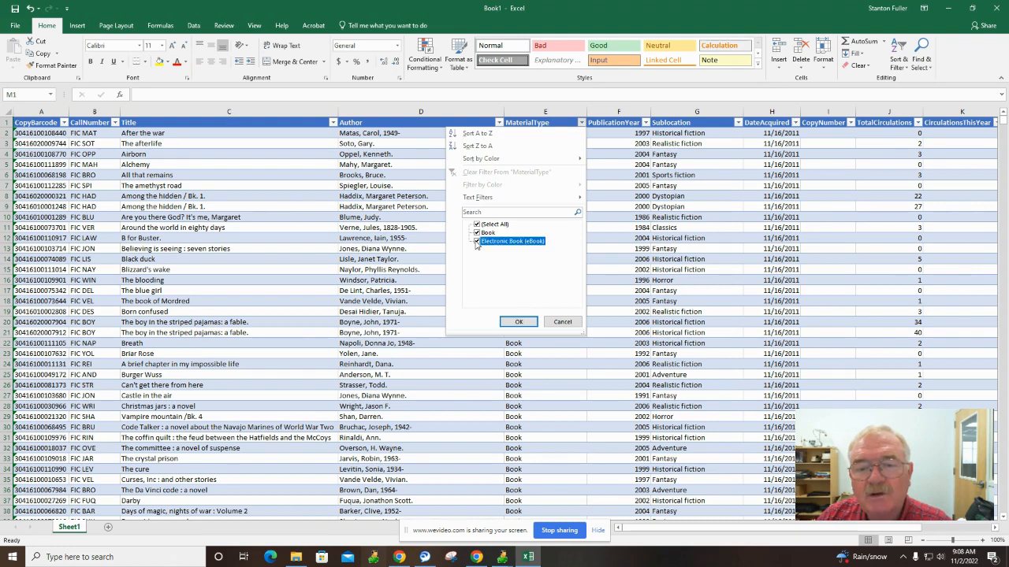
click(518, 323)
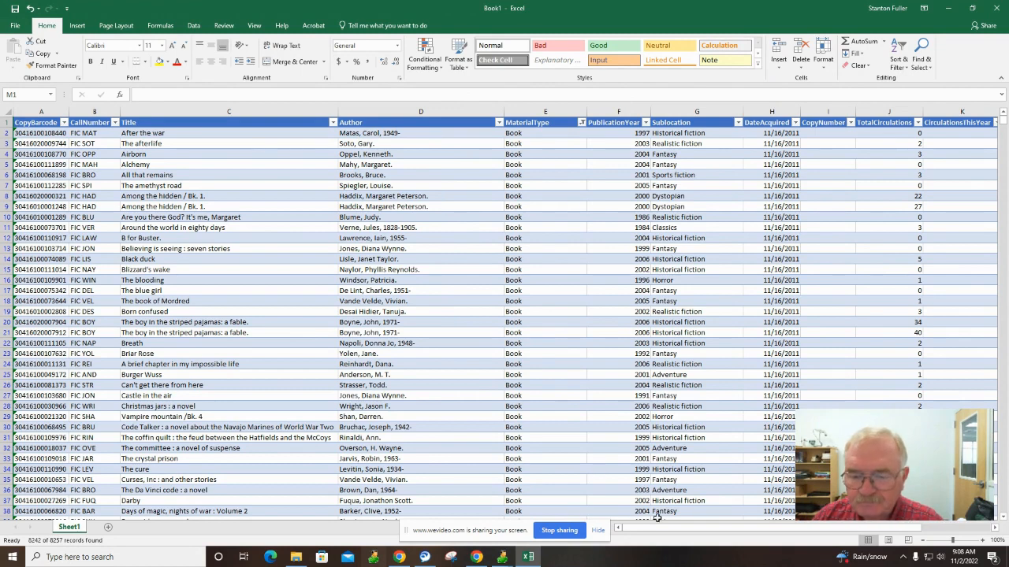
drag(670, 535, 721, 530)
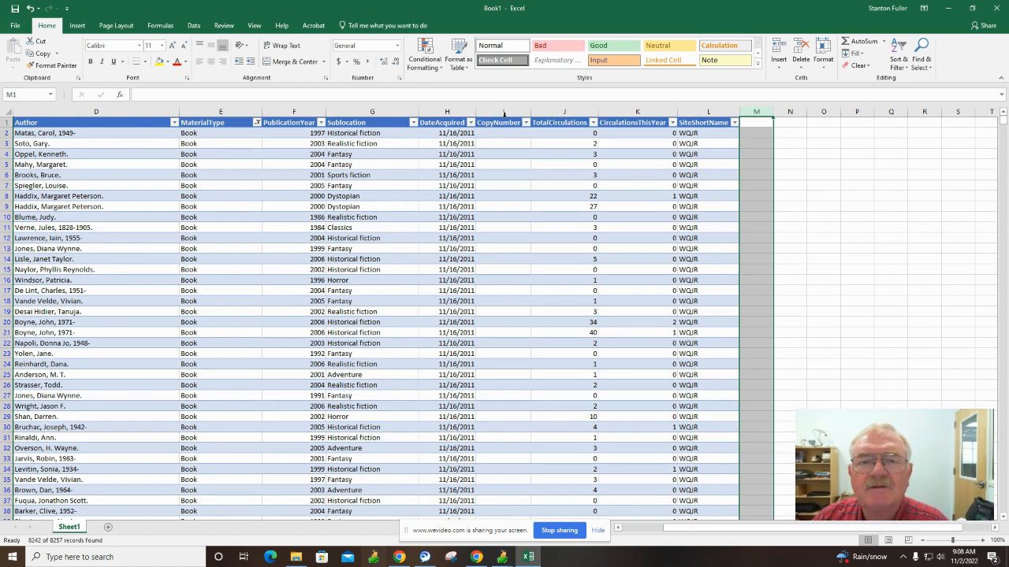
Delete the empty CopyNumber column and open the TotalCirculations filter.
click(496, 111)
right_click(505, 113)
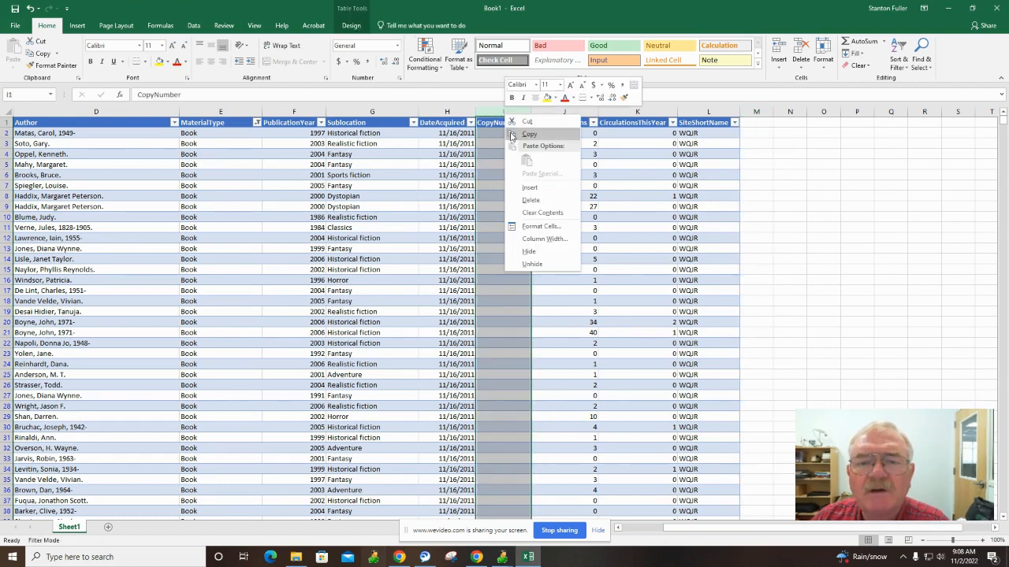
click(531, 201)
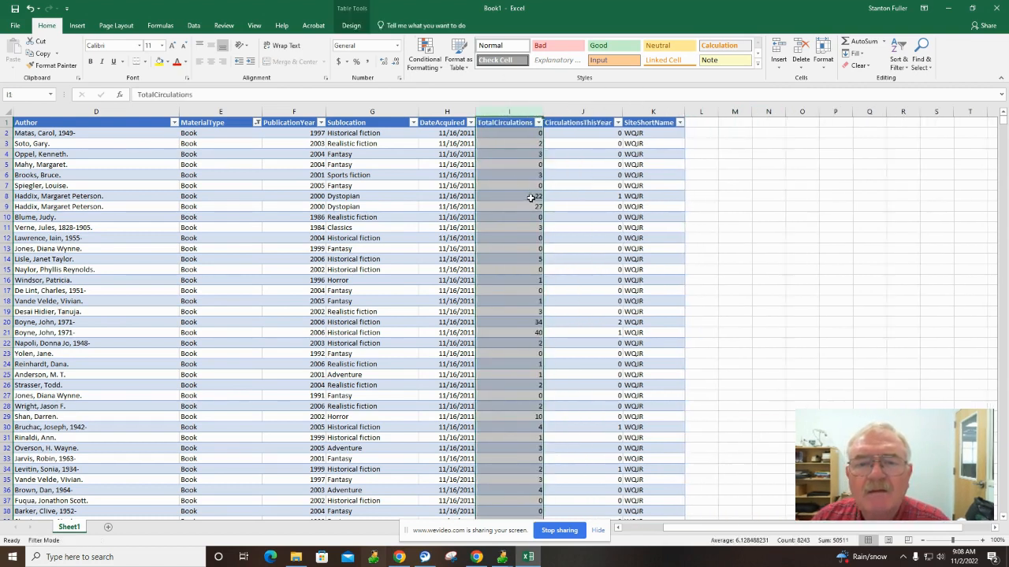
click(537, 123)
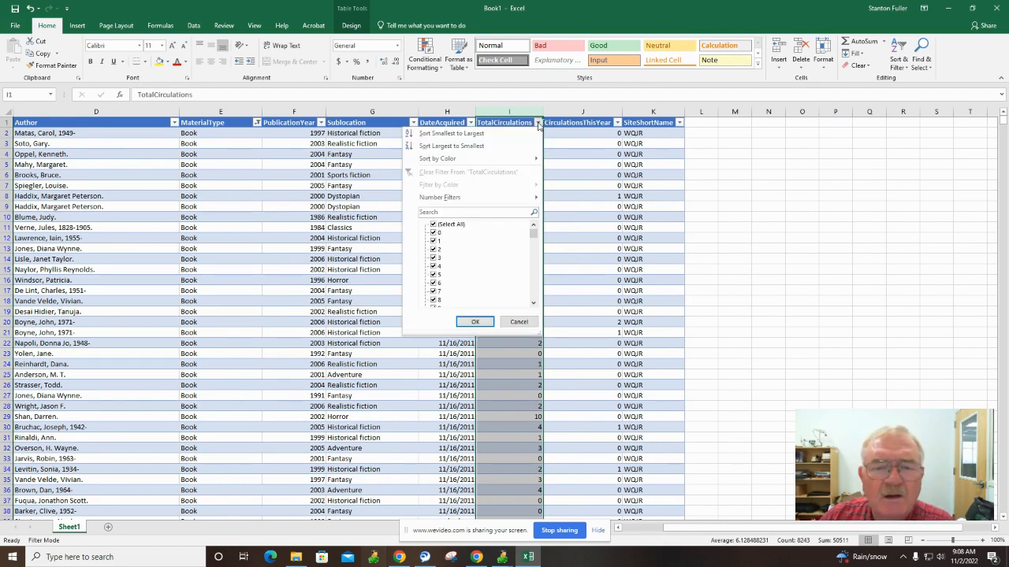
Sort TotalCirculations smallest to largest and keep only the value 0, leaving 1668 records.
click(457, 134)
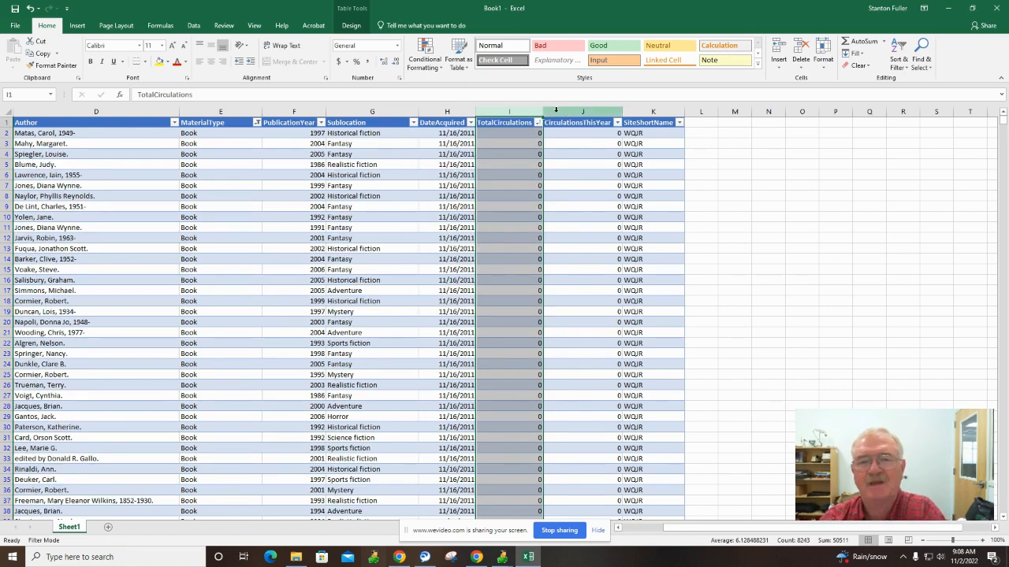
click(541, 132)
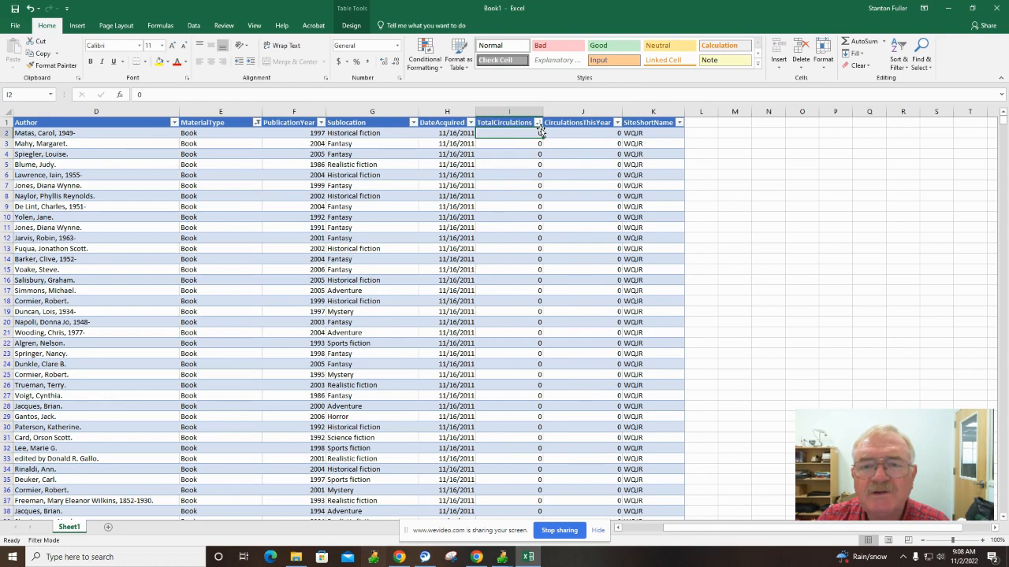
click(537, 124)
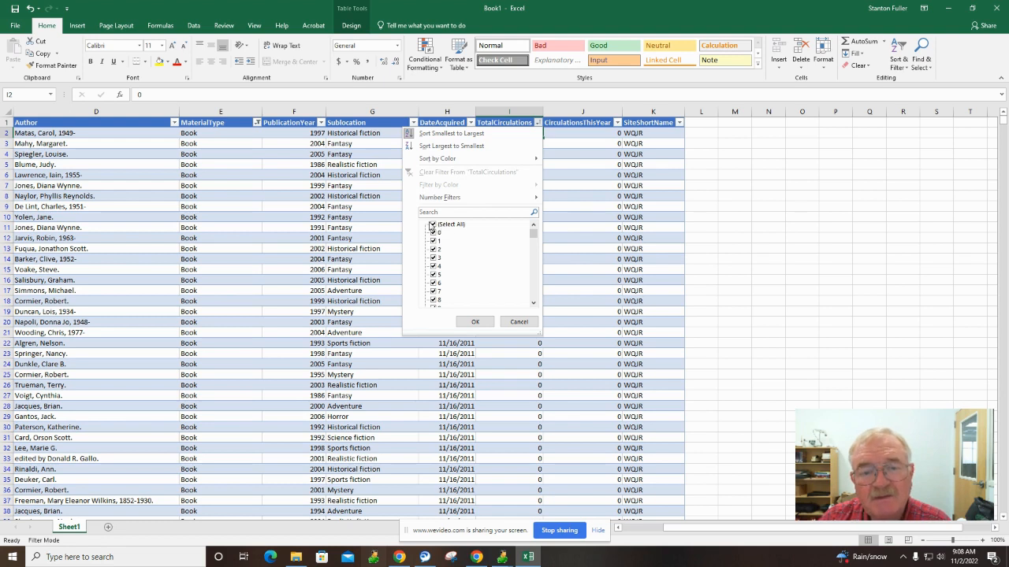
click(432, 226)
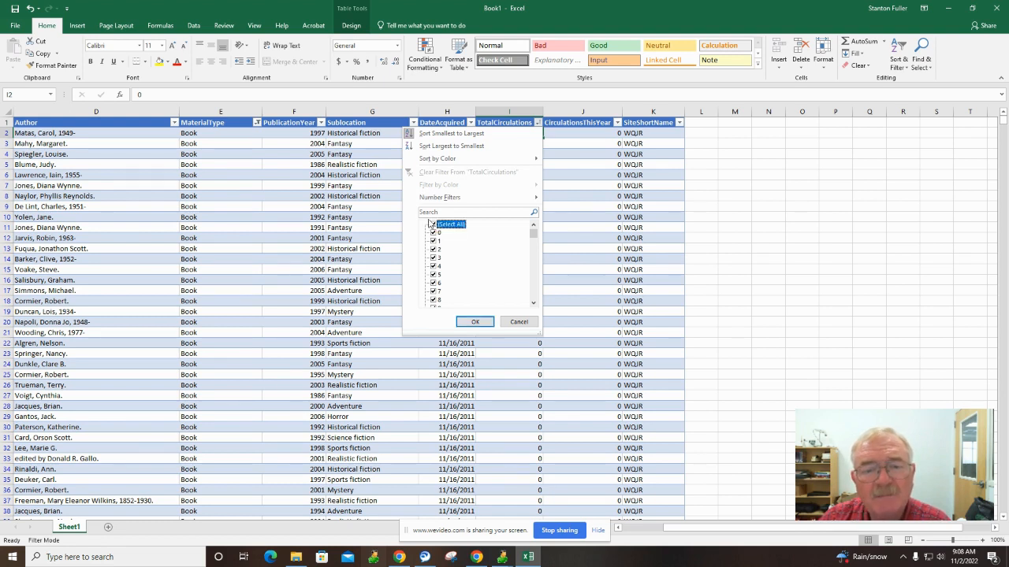
click(431, 226)
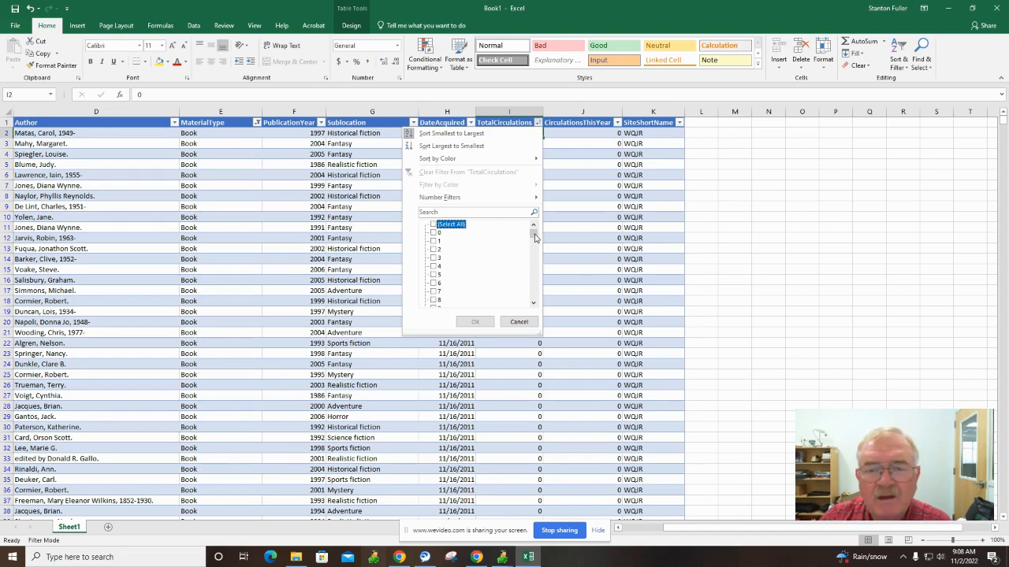
mouse_move(535, 236)
mouse_down()
mouse_move(533, 276)
mouse_move(520, 264)
mouse_move(531, 230)
mouse_up()
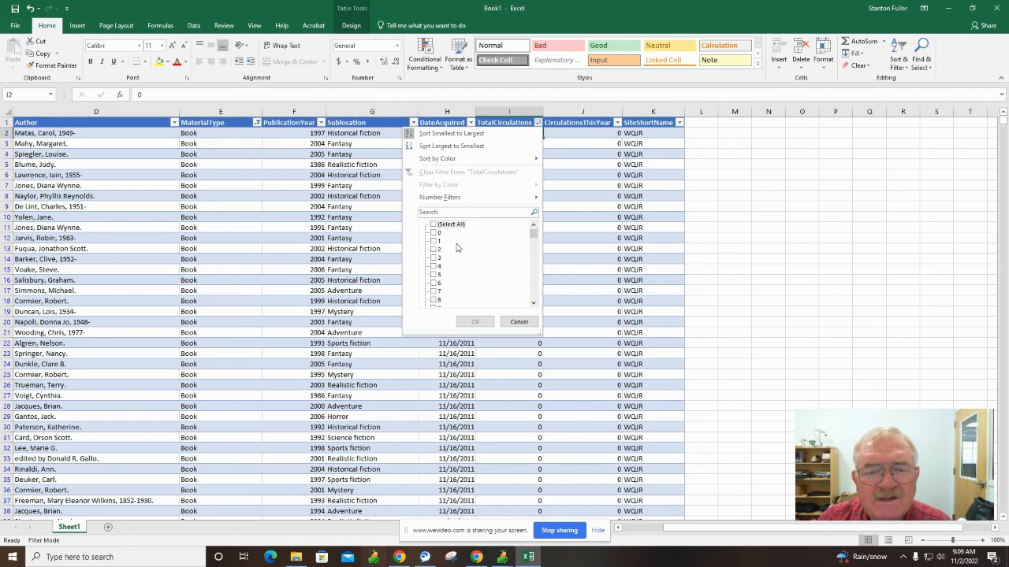
click(433, 233)
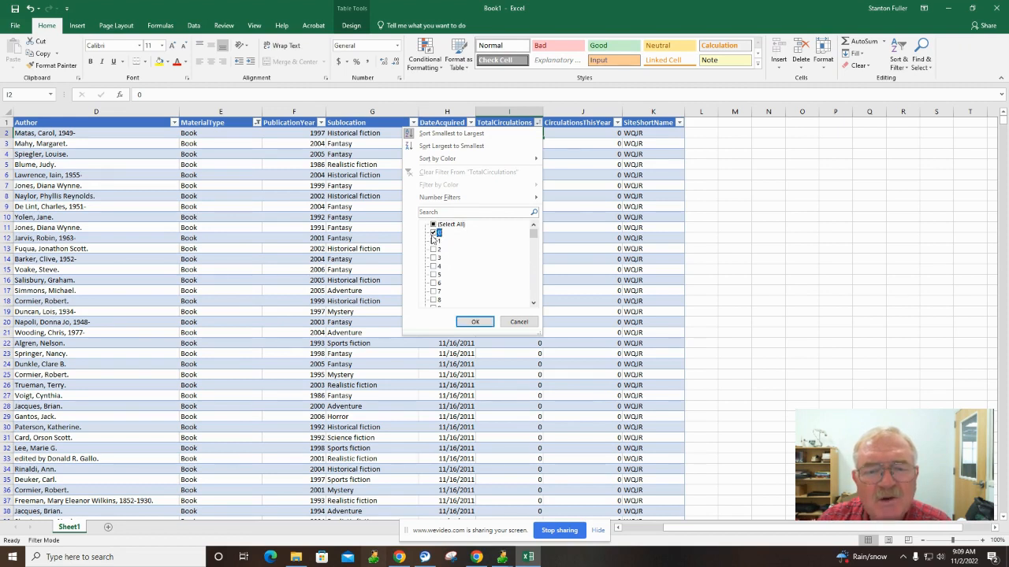
click(475, 322)
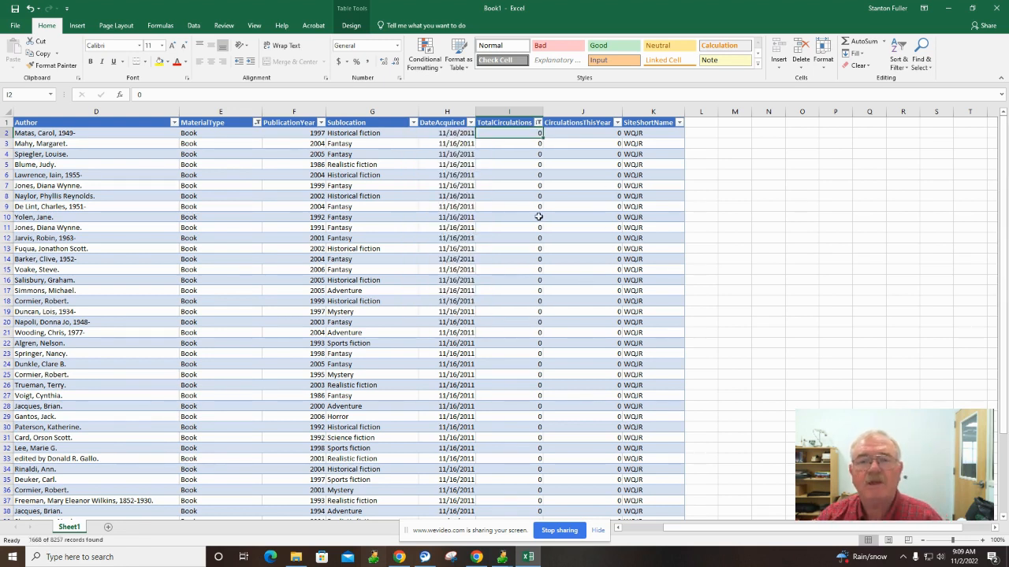
scroll(536, 267, down, 8)
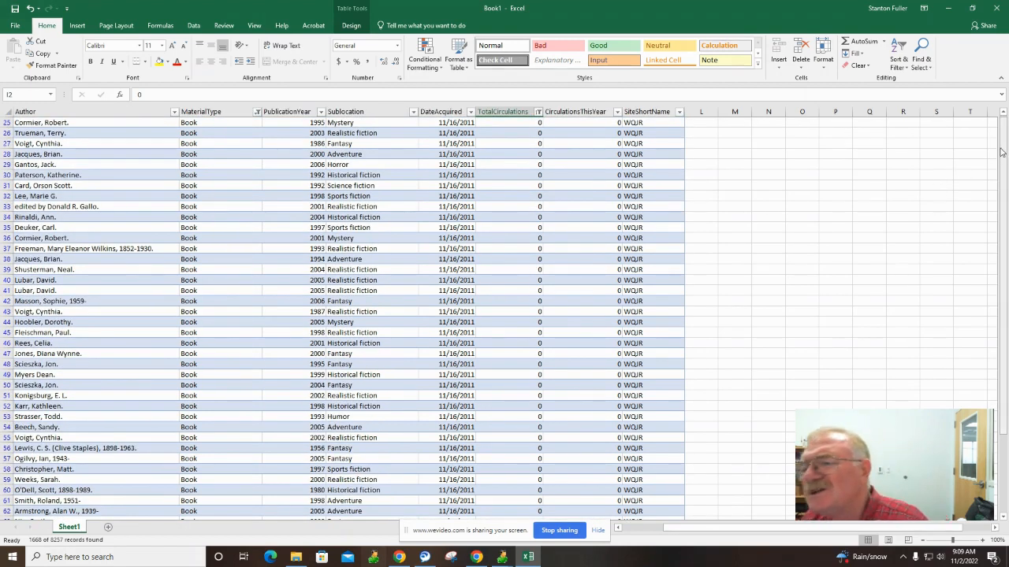
drag(1003, 175, 1002, 484)
scroll(772, 354, down, 8)
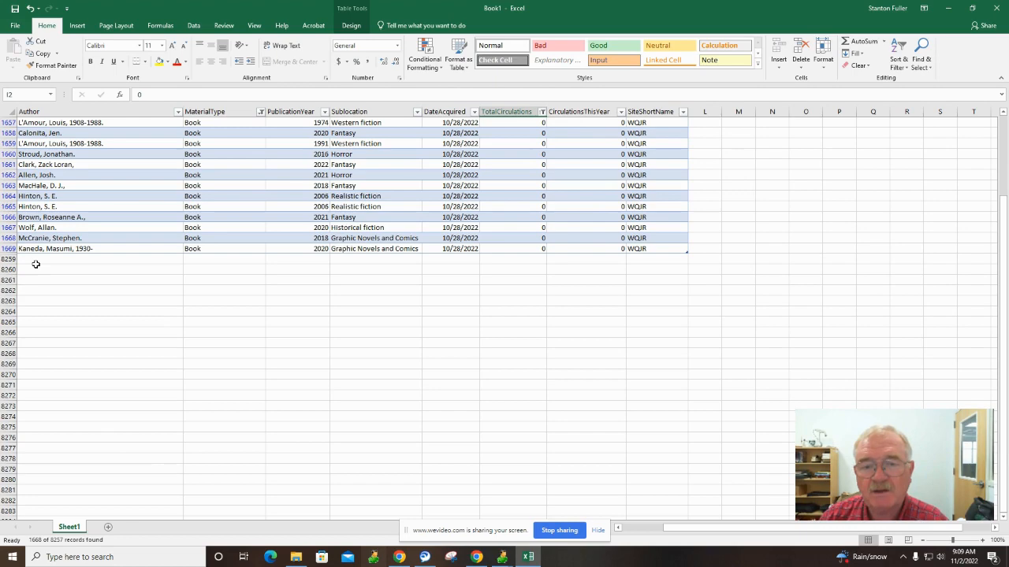
scroll(467, 319, up, 20)
scroll(468, 314, up, 20)
scroll(468, 313, up, 20)
scroll(468, 314, up, 17)
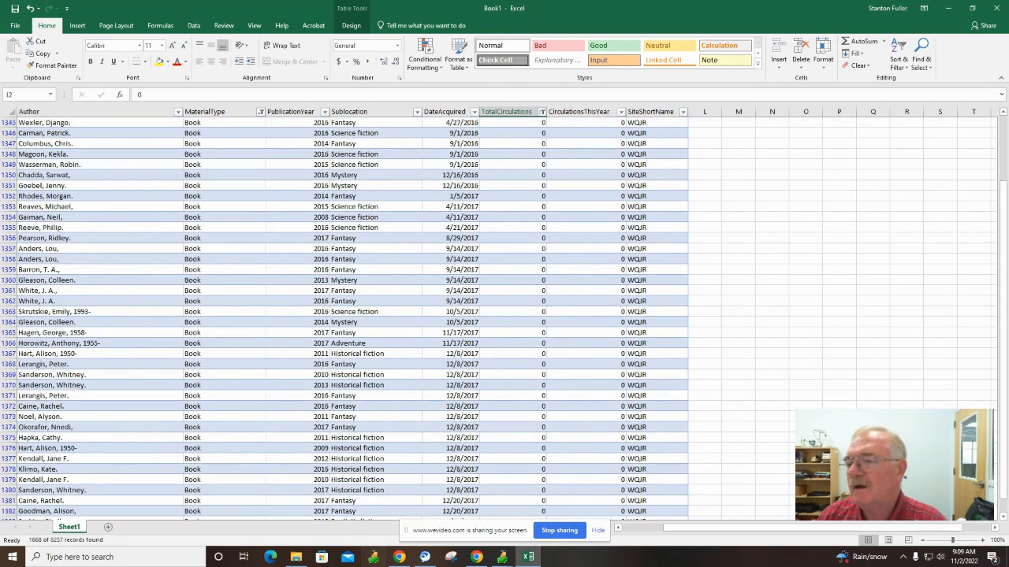
drag(999, 207, 1004, 130)
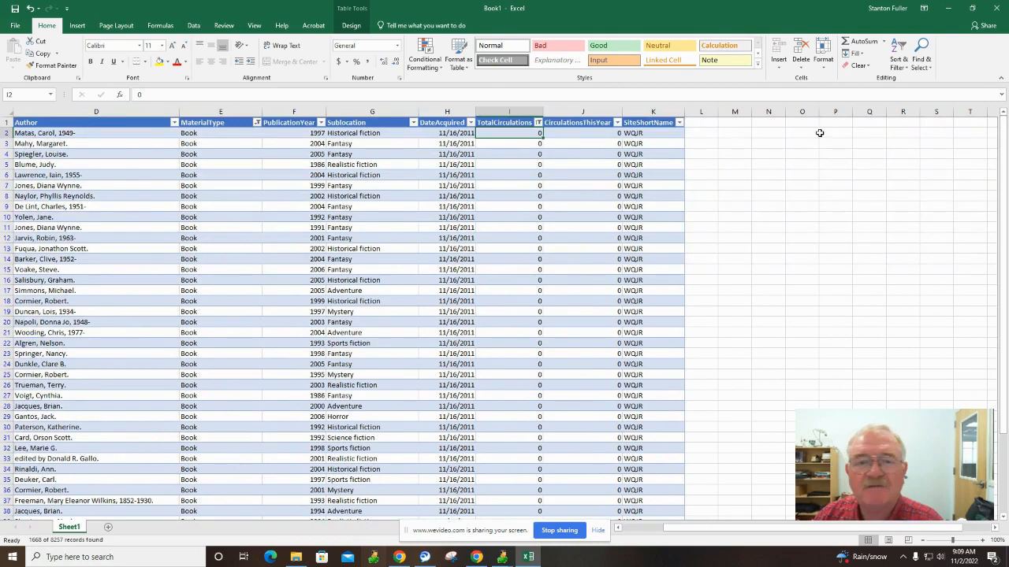
Sort the 1668 filtered copies by DateAcquired, oldest to newest.
click(471, 123)
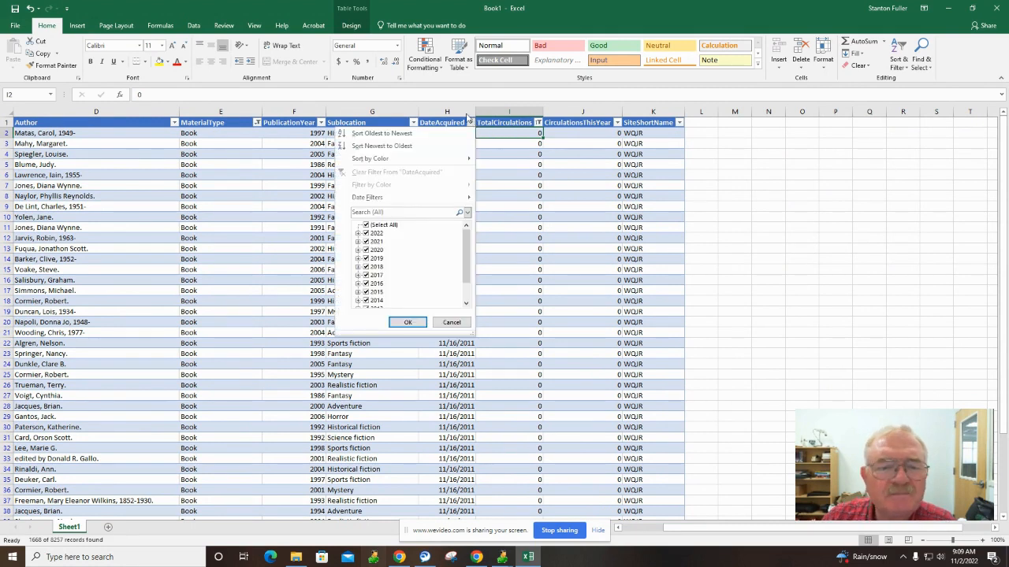
click(386, 134)
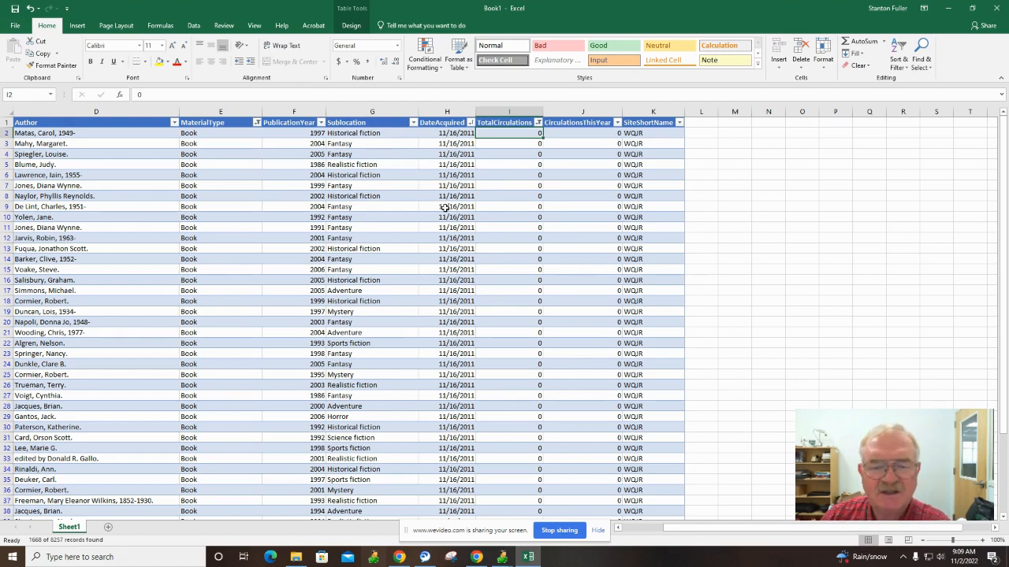
scroll(463, 232, down, 10)
scroll(463, 260, up, 10)
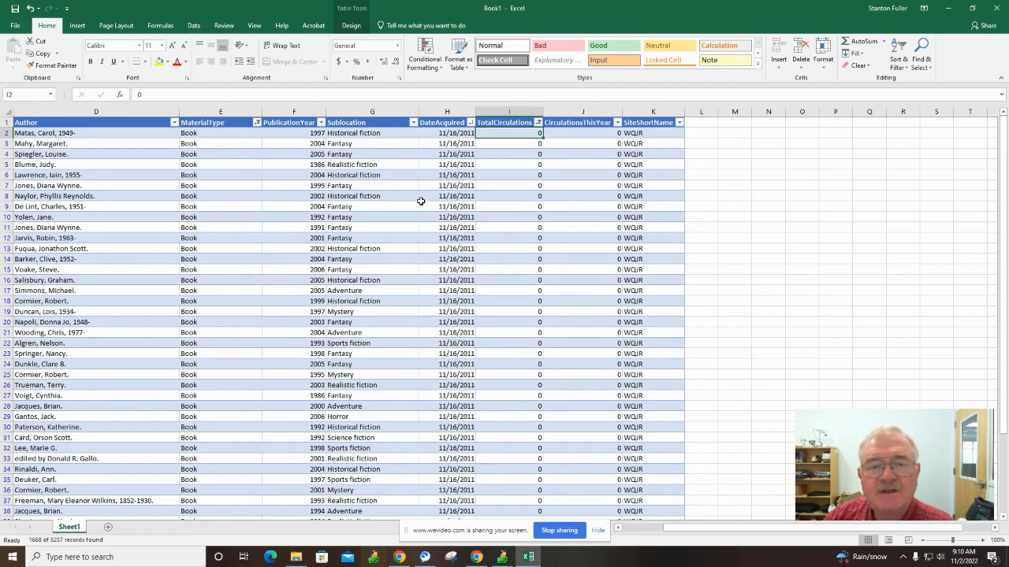
Limit the DateAcquired column filter to the year 2011, showing 1290 of 8257 records.
click(470, 123)
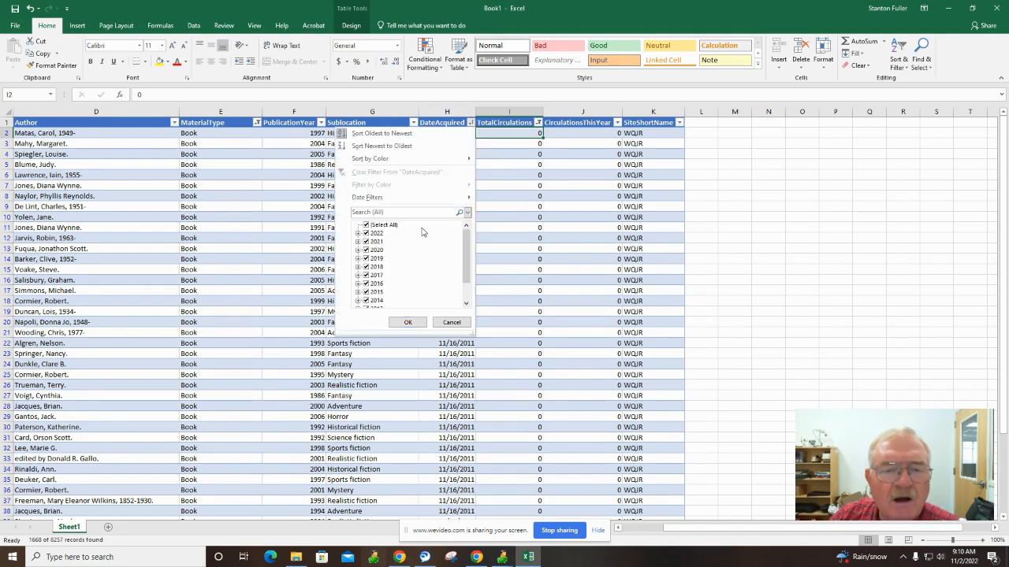
click(366, 226)
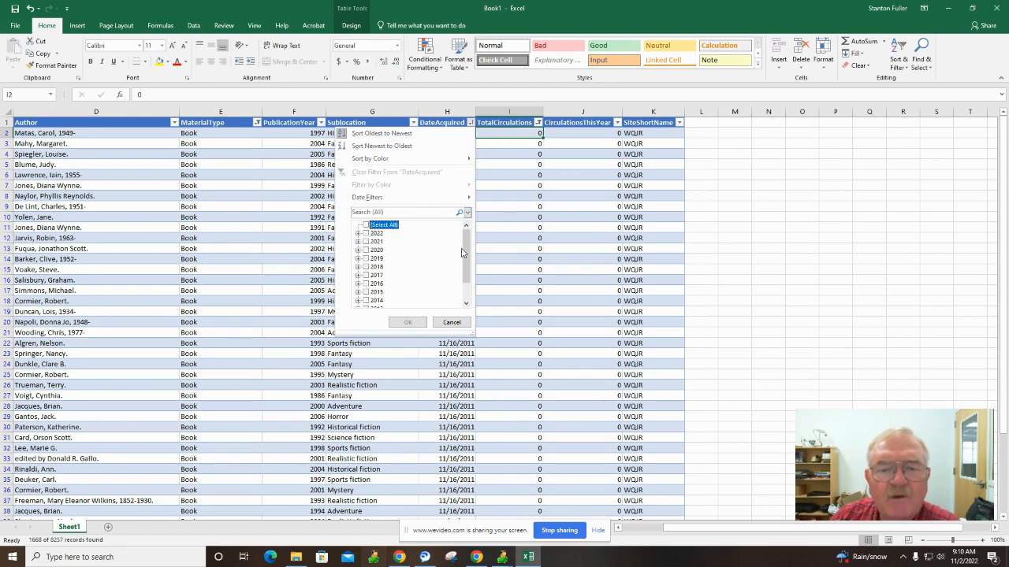
drag(462, 252, 463, 270)
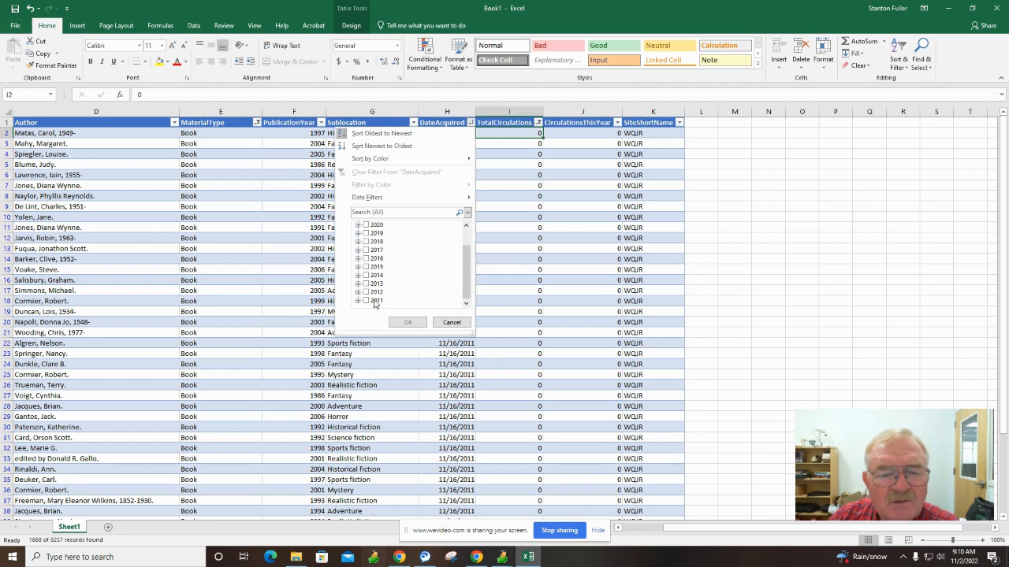
click(359, 301)
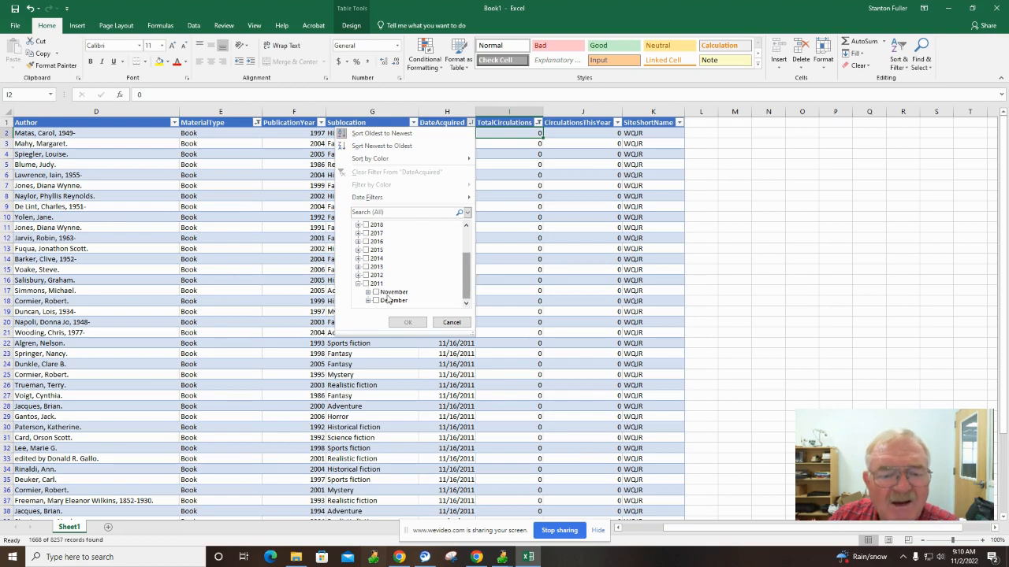
click(365, 285)
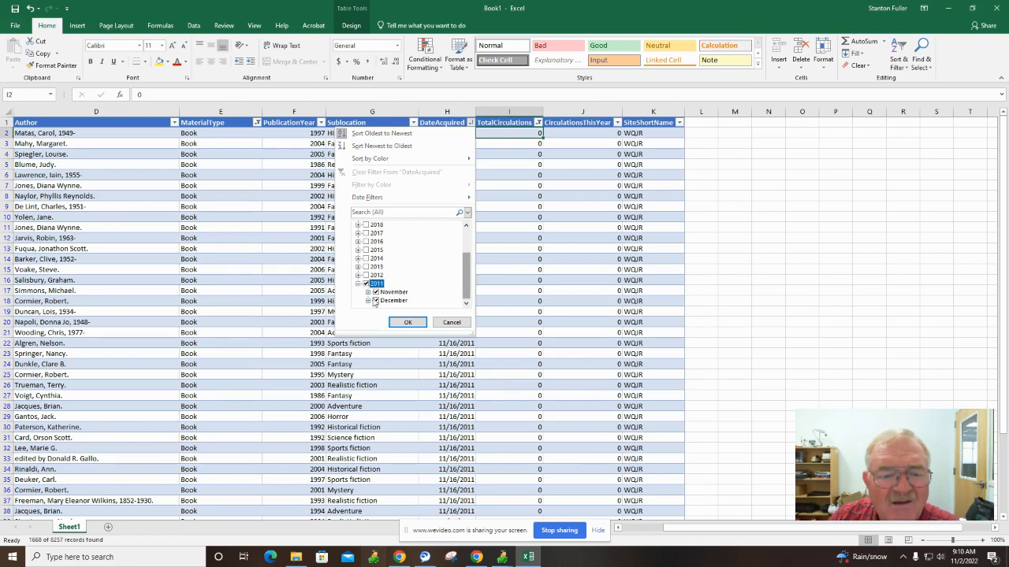
click(408, 323)
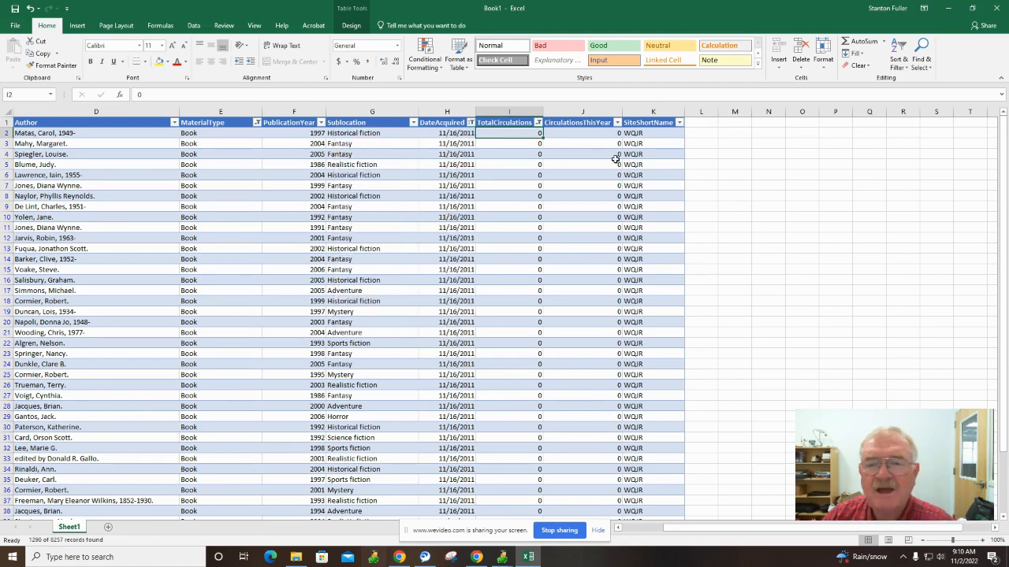
drag(1002, 179, 995, 449)
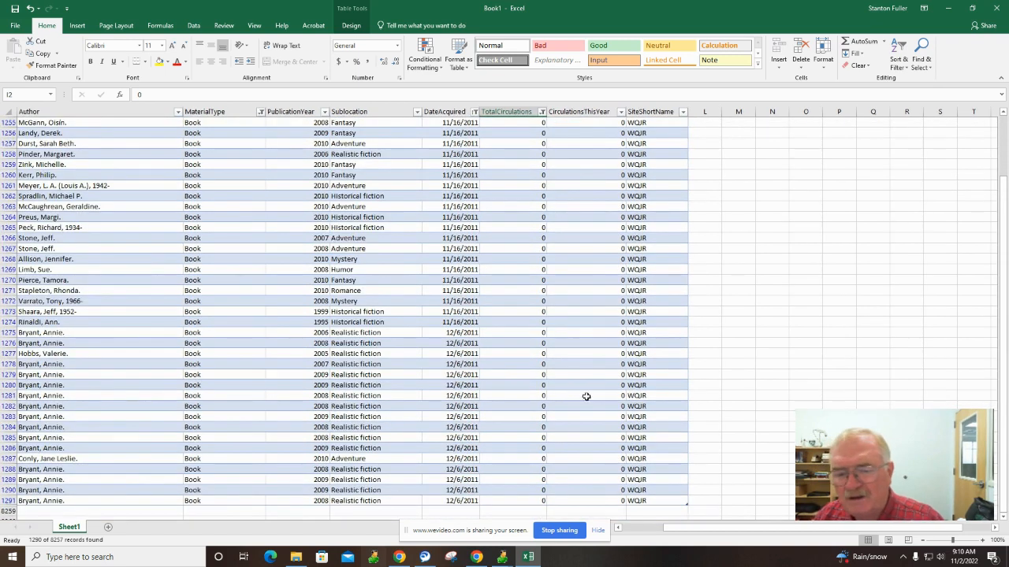
scroll(521, 386, down, 9)
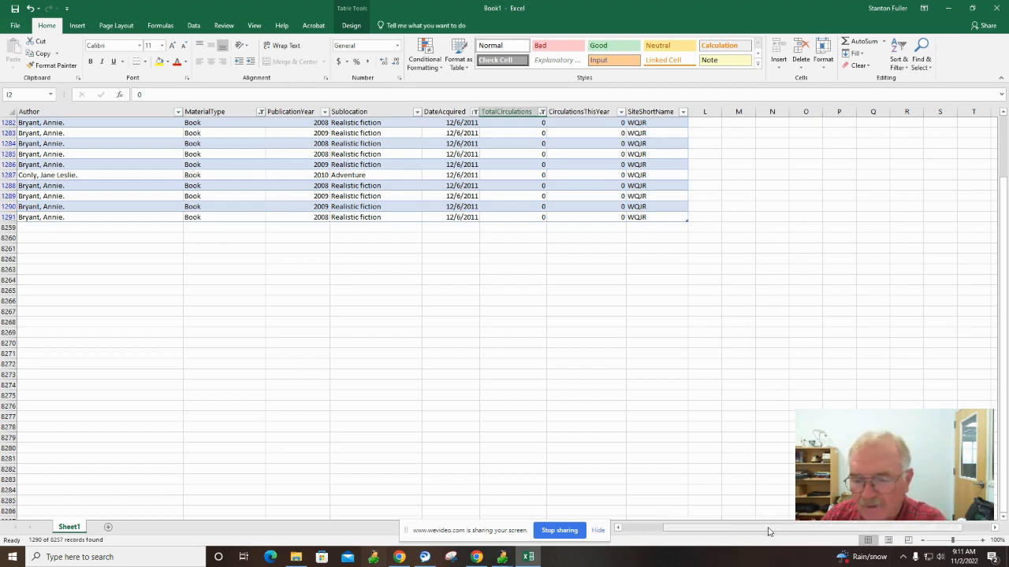
drag(768, 532, 629, 526)
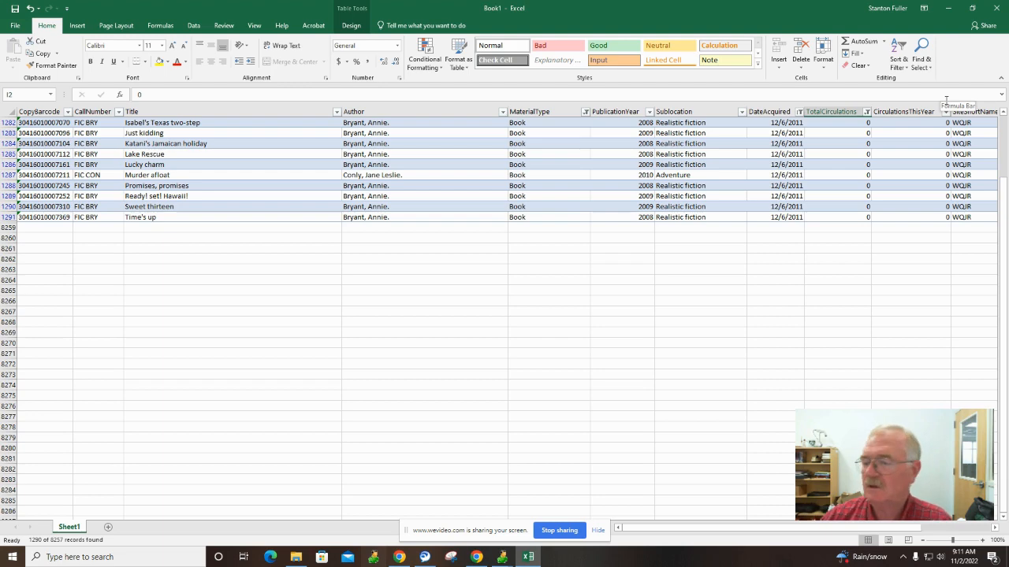
scroll(896, 258, up, 19)
scroll(896, 258, up, 20)
scroll(896, 258, up, 20)
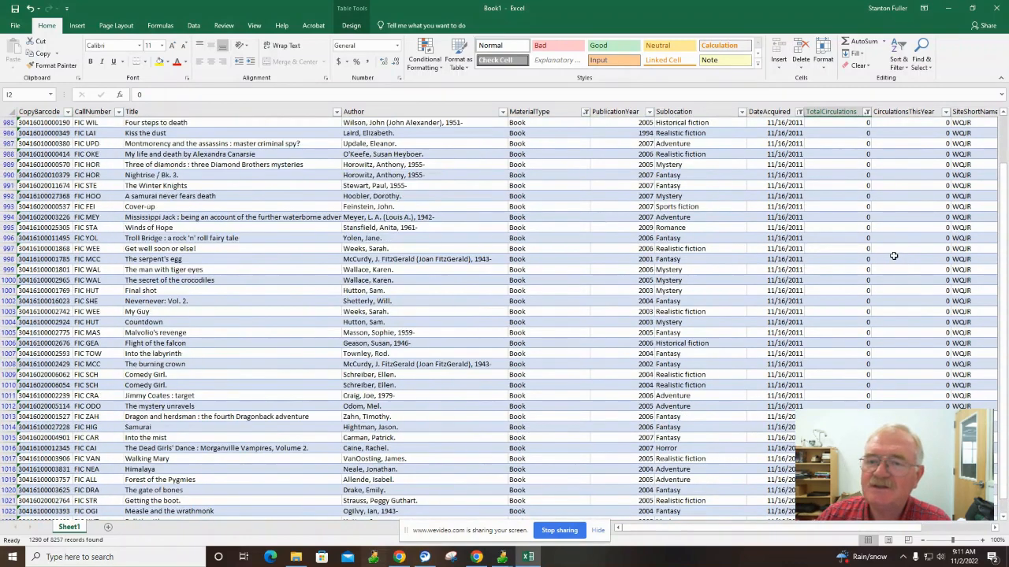
scroll(893, 256, up, 13)
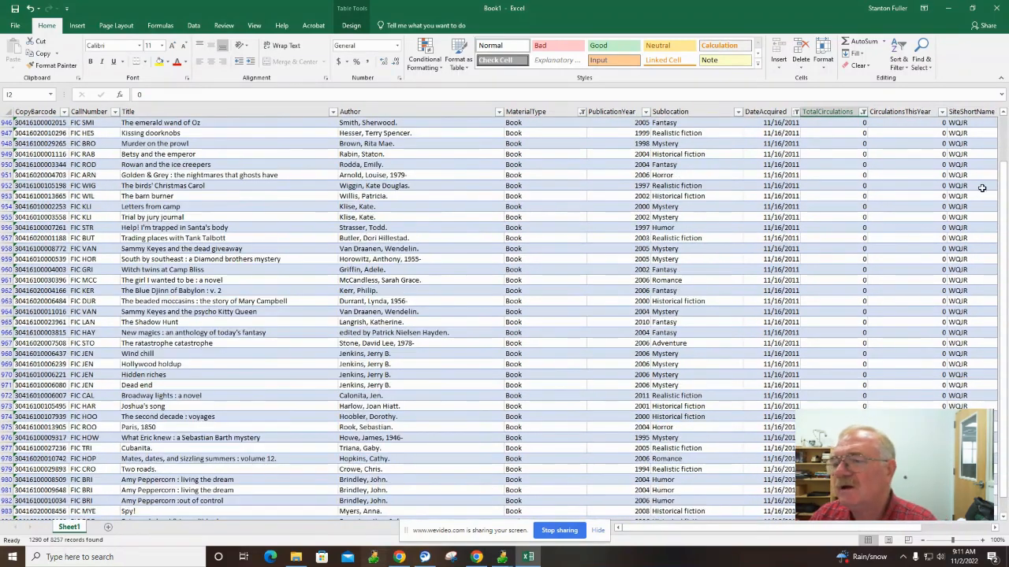
drag(1003, 181, 1003, 119)
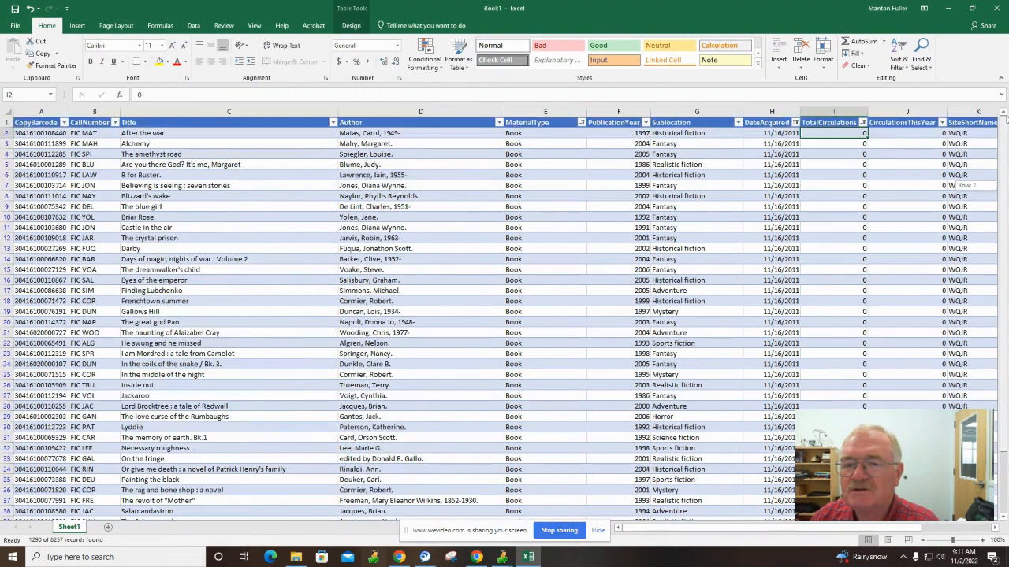
Sort the table A to Z by Sublocation.
click(738, 123)
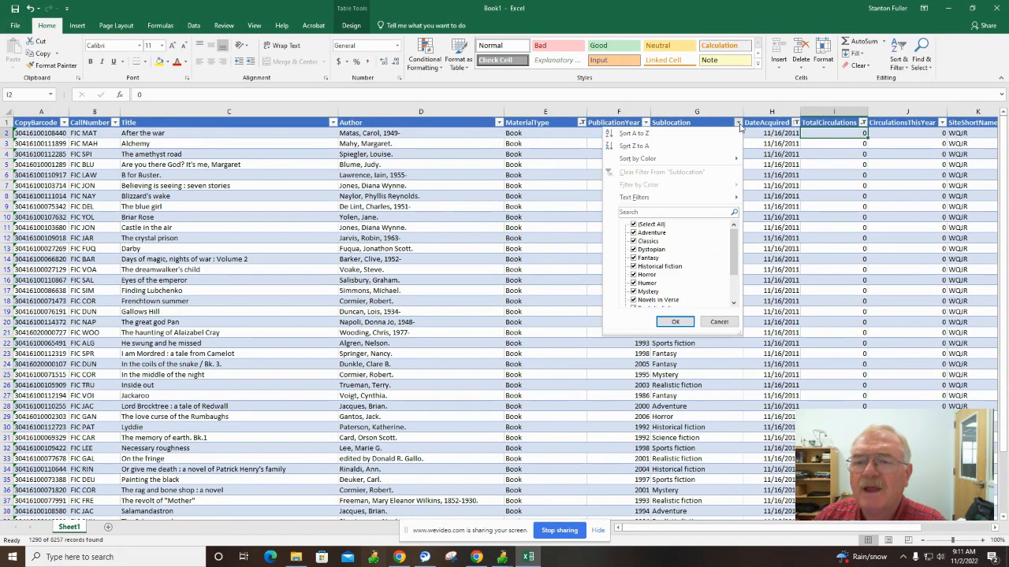
click(644, 135)
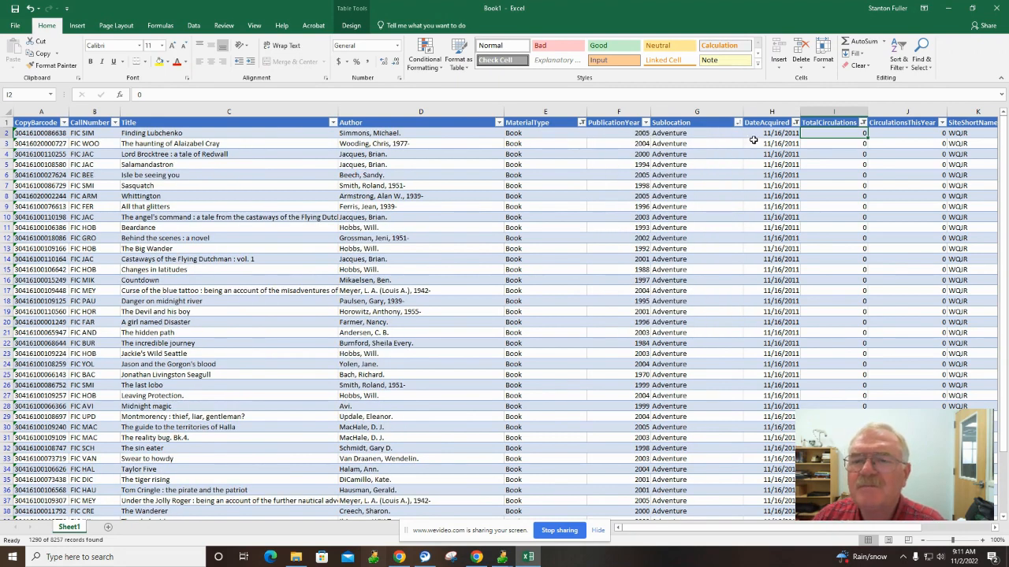
scroll(721, 185, down, 12)
scroll(720, 186, up, 12)
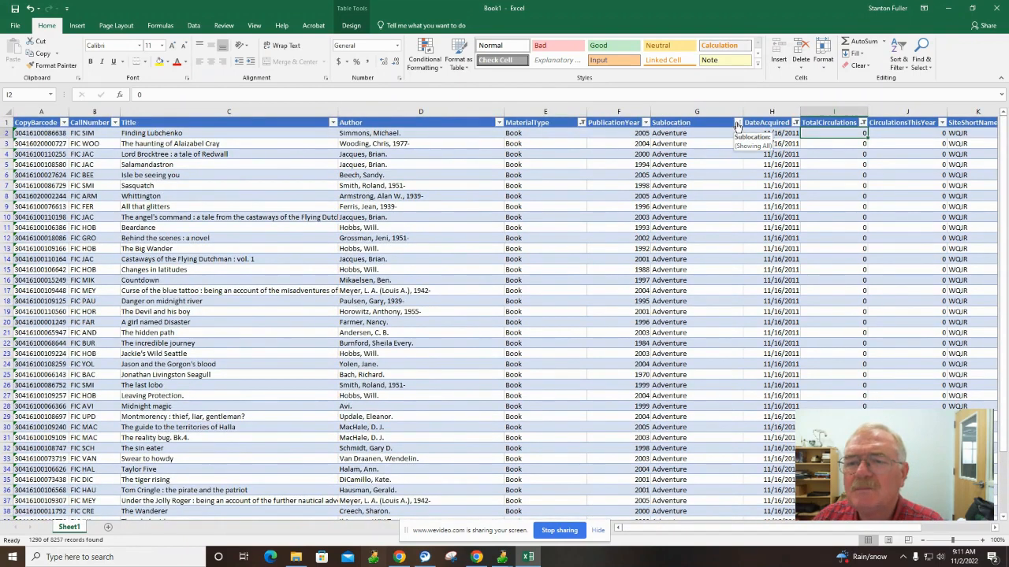
Filter Sublocation to Adventure only, leaving 137 of 8257 records.
click(737, 123)
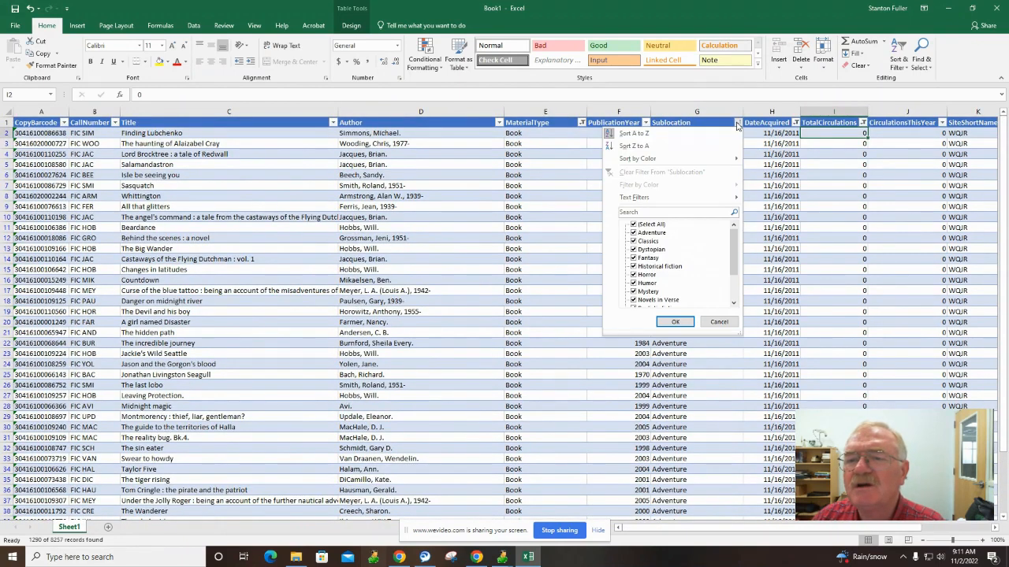
click(633, 225)
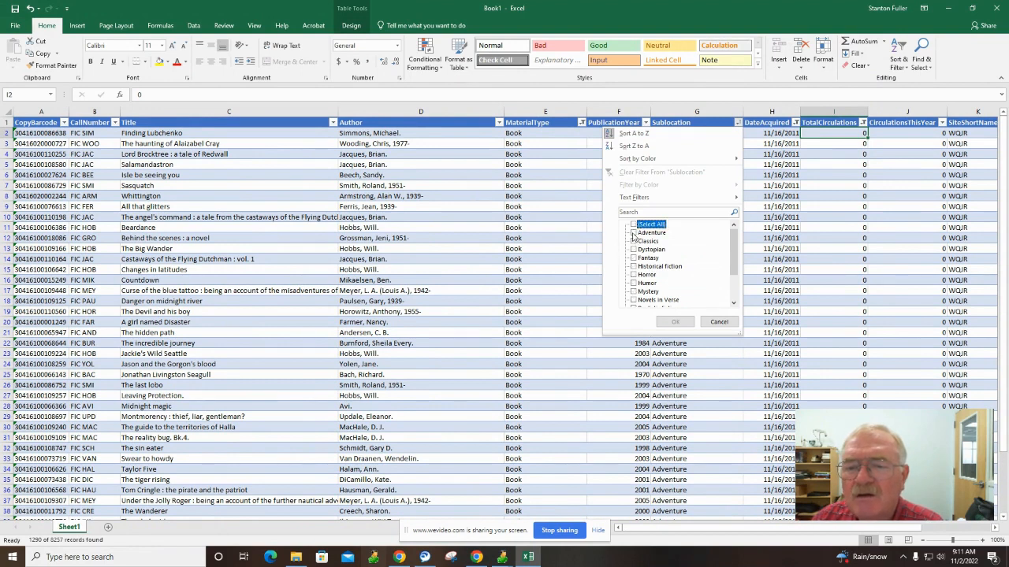
click(633, 233)
click(675, 322)
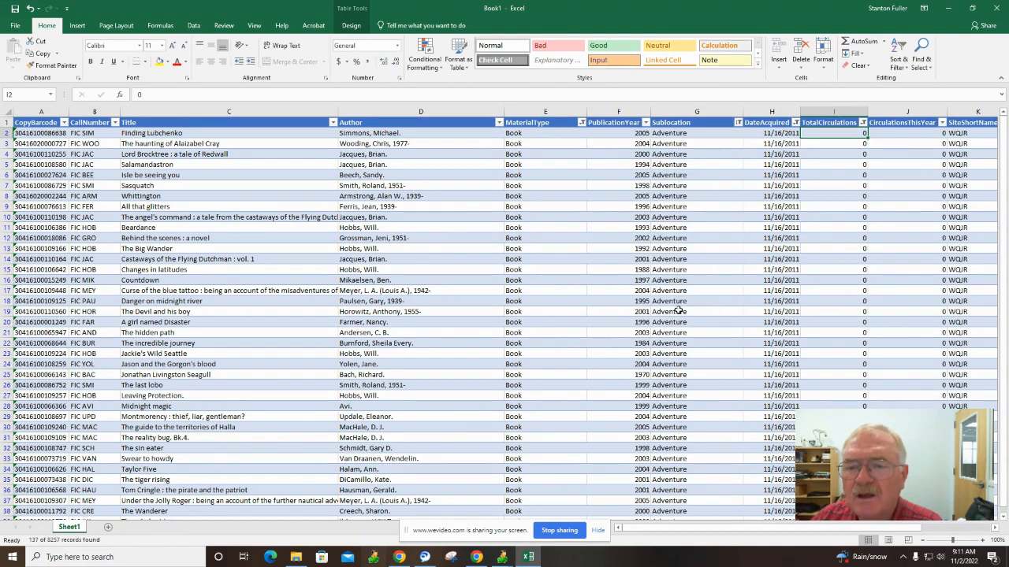
scroll(701, 232, down, 15)
scroll(702, 268, down, 20)
scroll(697, 317, up, 3)
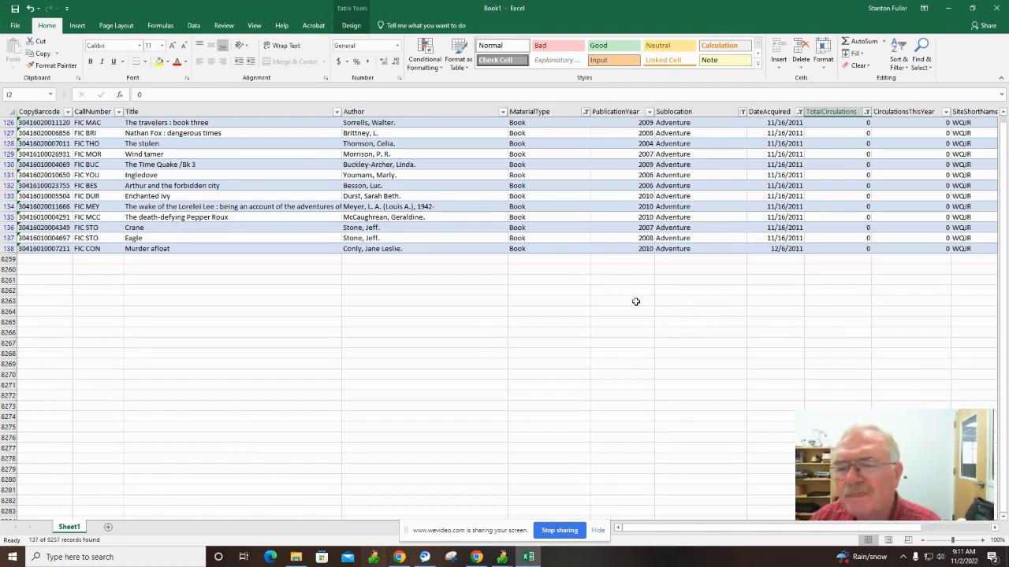
scroll(631, 310, up, 2)
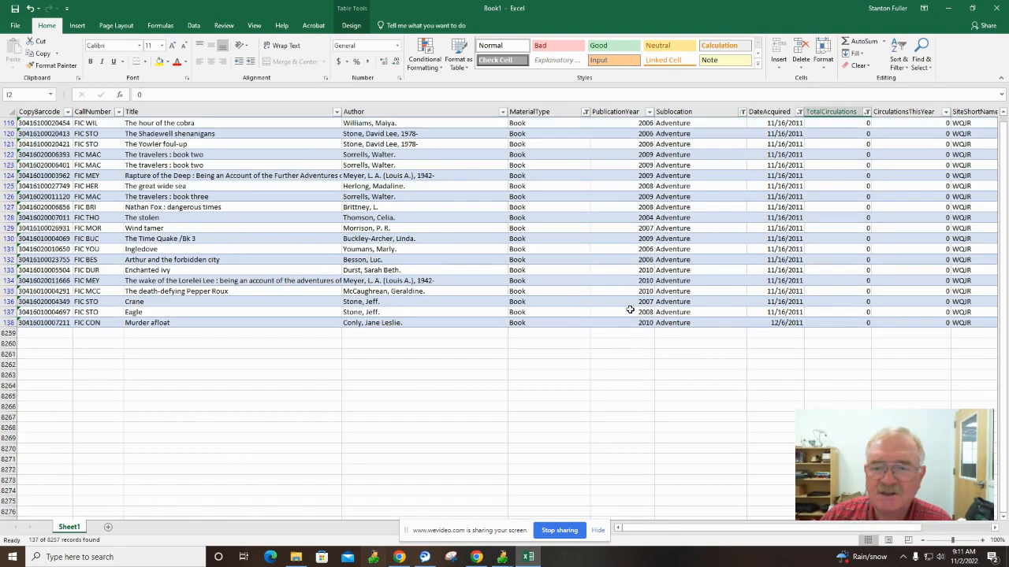
scroll(630, 310, up, 2)
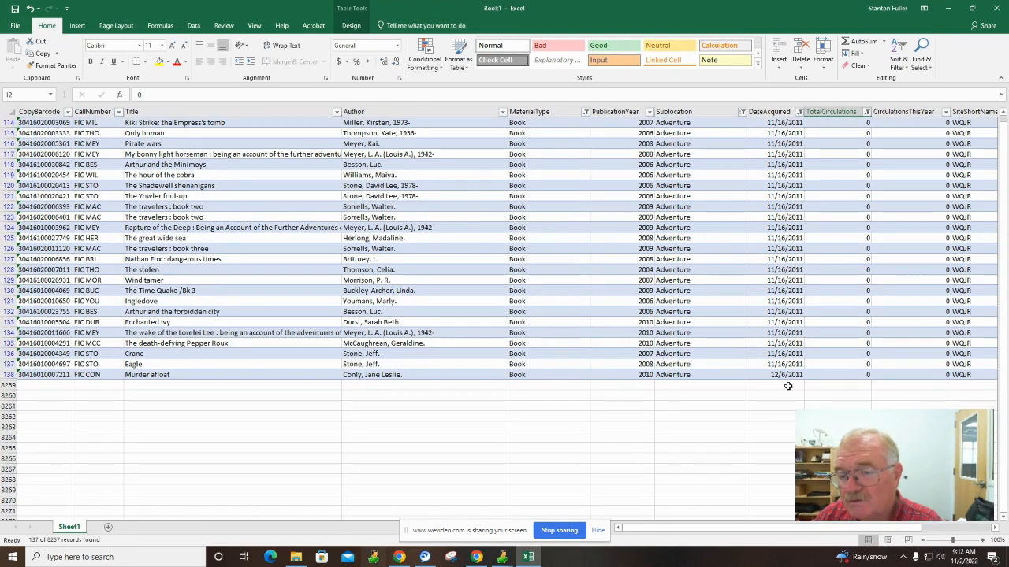
scroll(787, 386, up, 17)
scroll(786, 378, up, 20)
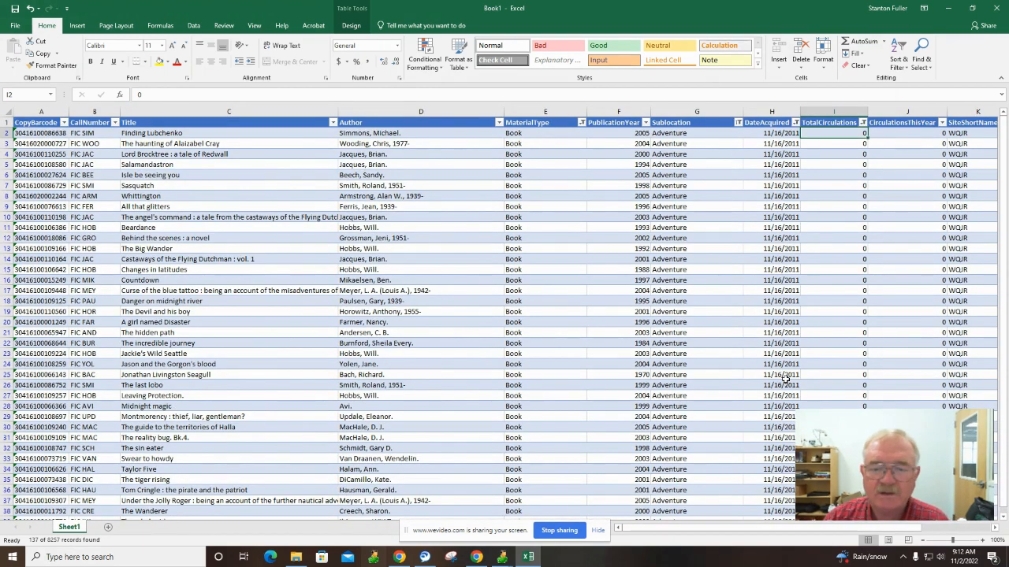
scroll(713, 425, down, 20)
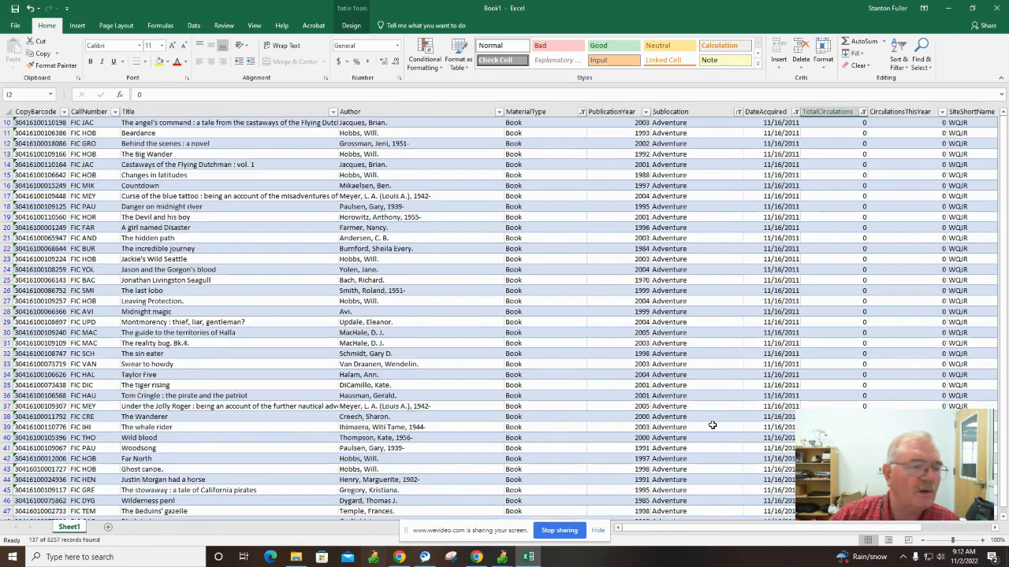
scroll(713, 424, down, 7)
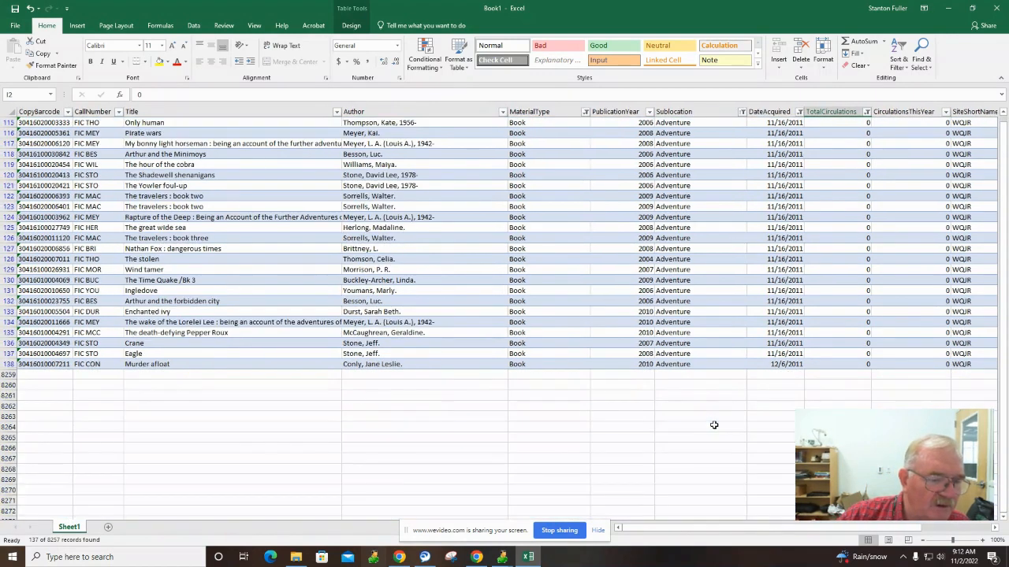